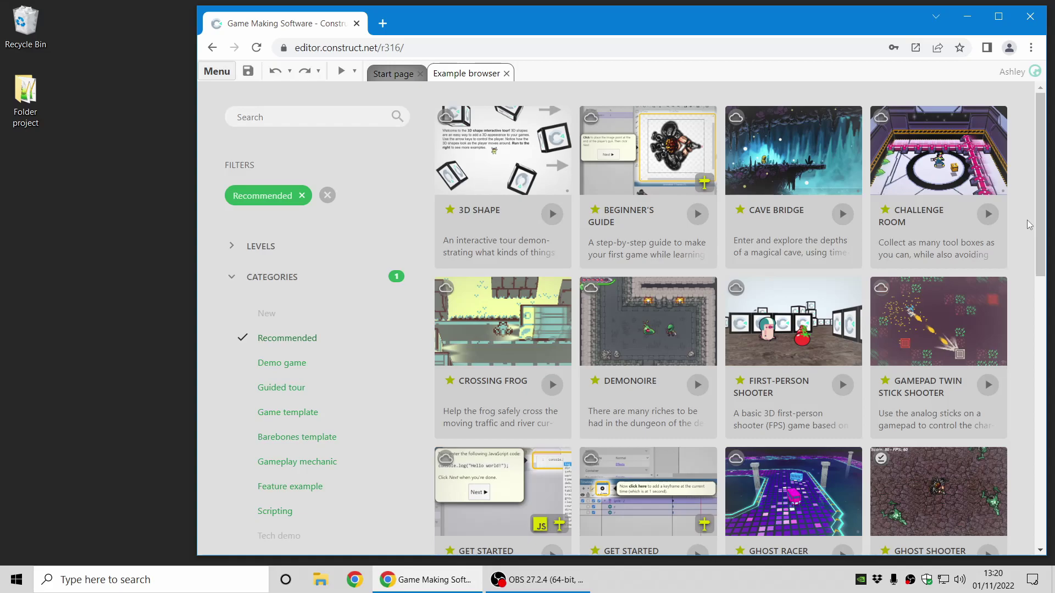
Step: Open the Ghost Shooter Tutorial example project from its example card details
left_click(928, 500)
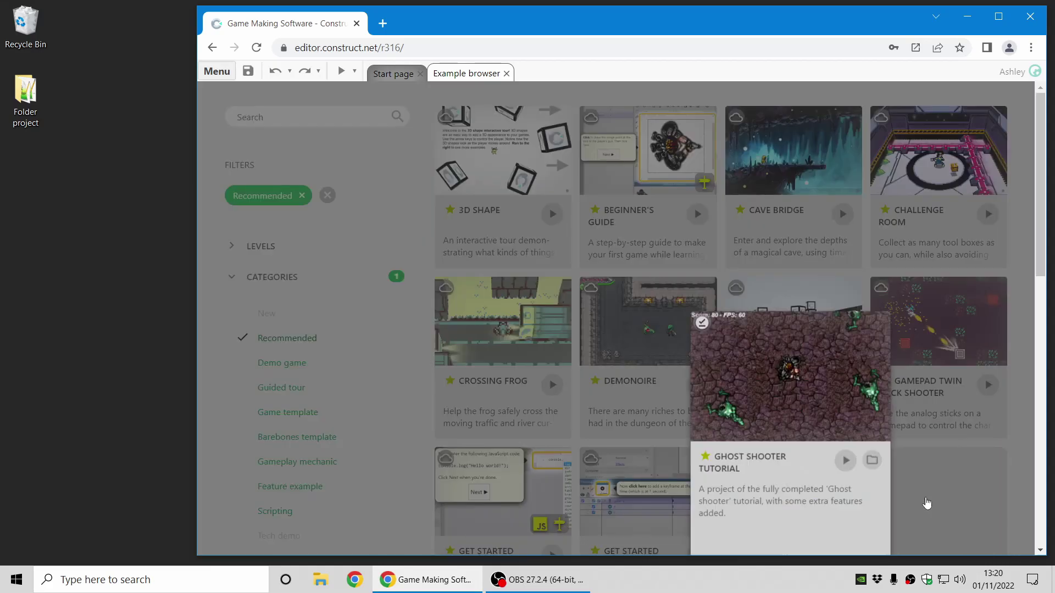
left_click(585, 220)
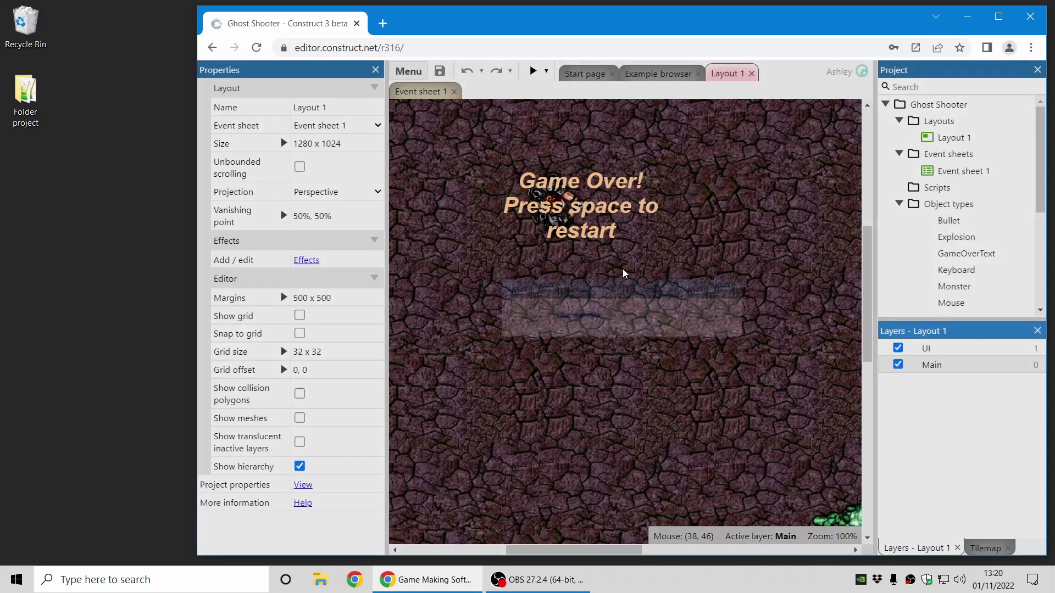
Step: Run Find all references on the Monster object from the Project bar
scroll(1016, 226, "down", 4)
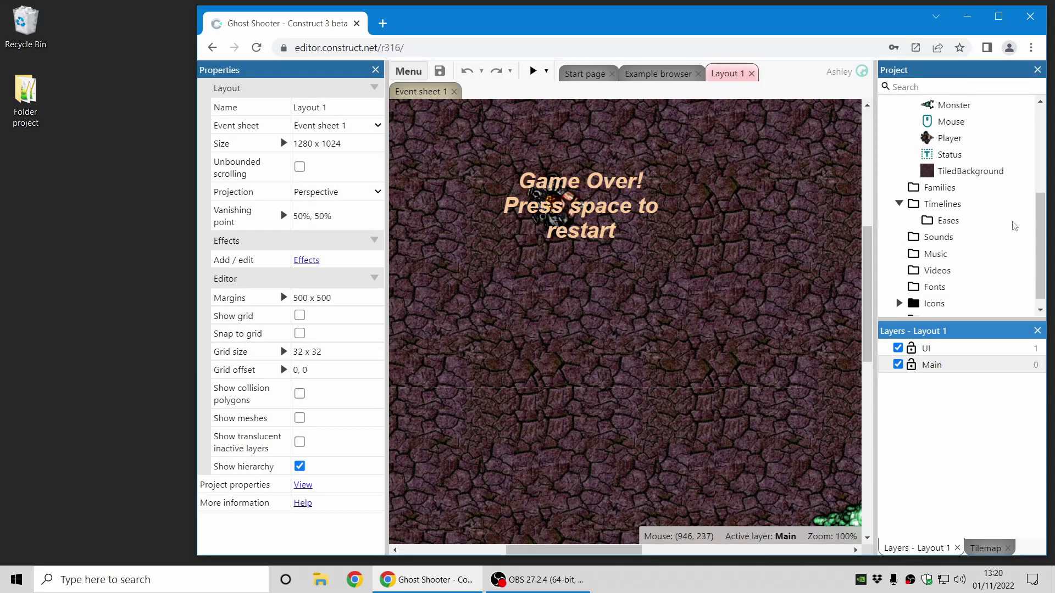
scroll(1013, 222, "up", 1)
scroll(954, 233, "up", 1)
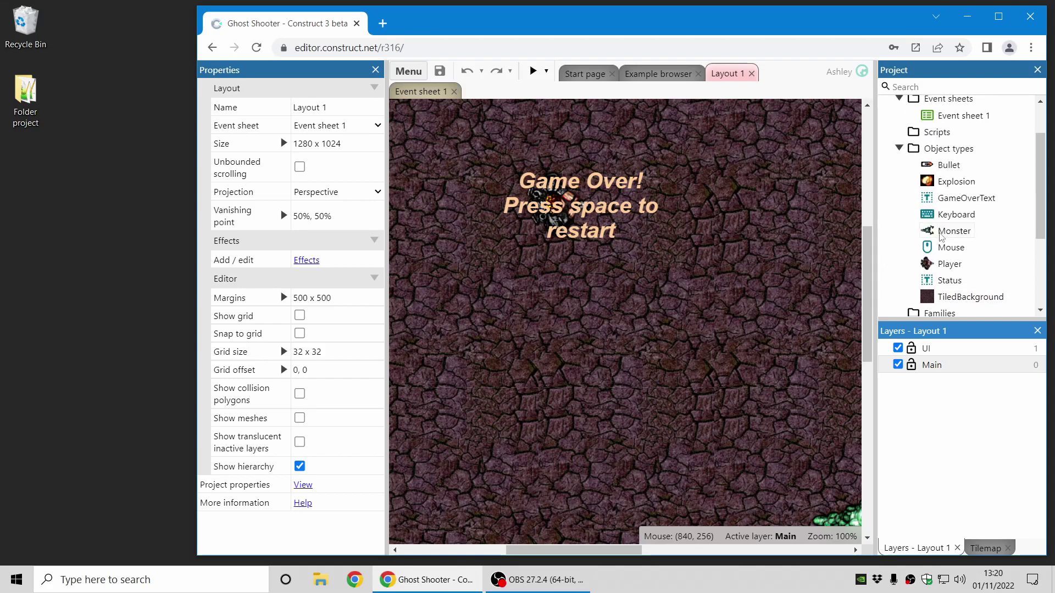
right_click(954, 234)
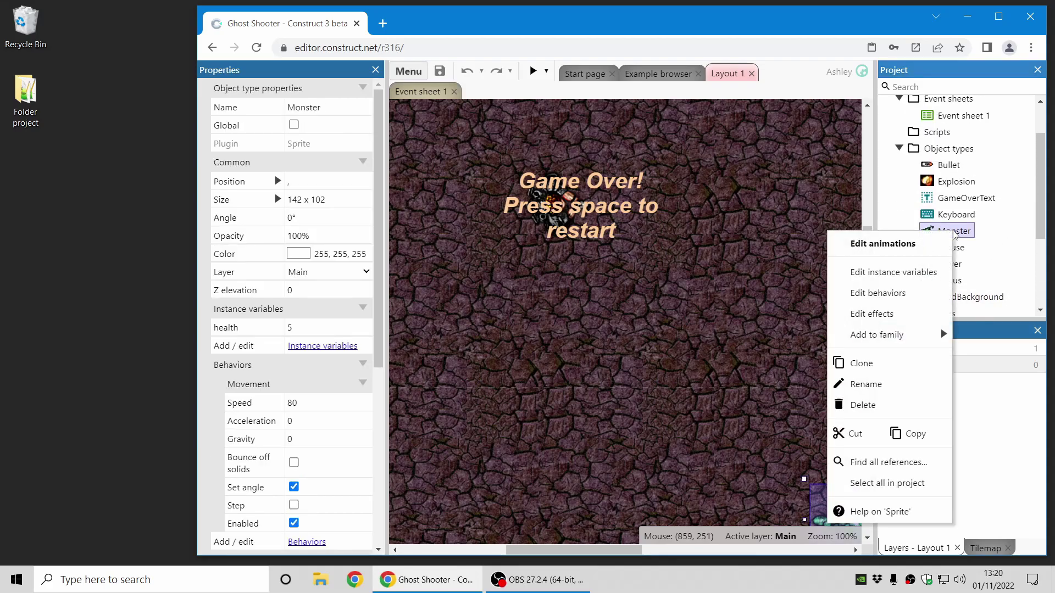
left_click(882, 462)
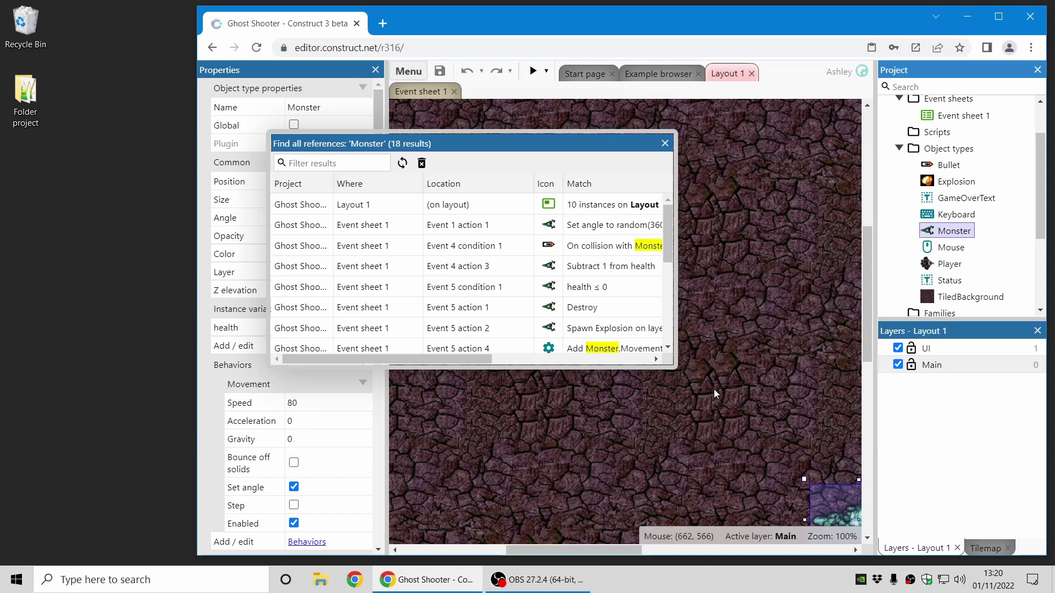
Step: Resize the references window and dock it along the bottom of the layout
left_click_drag(676, 369, 899, 302)
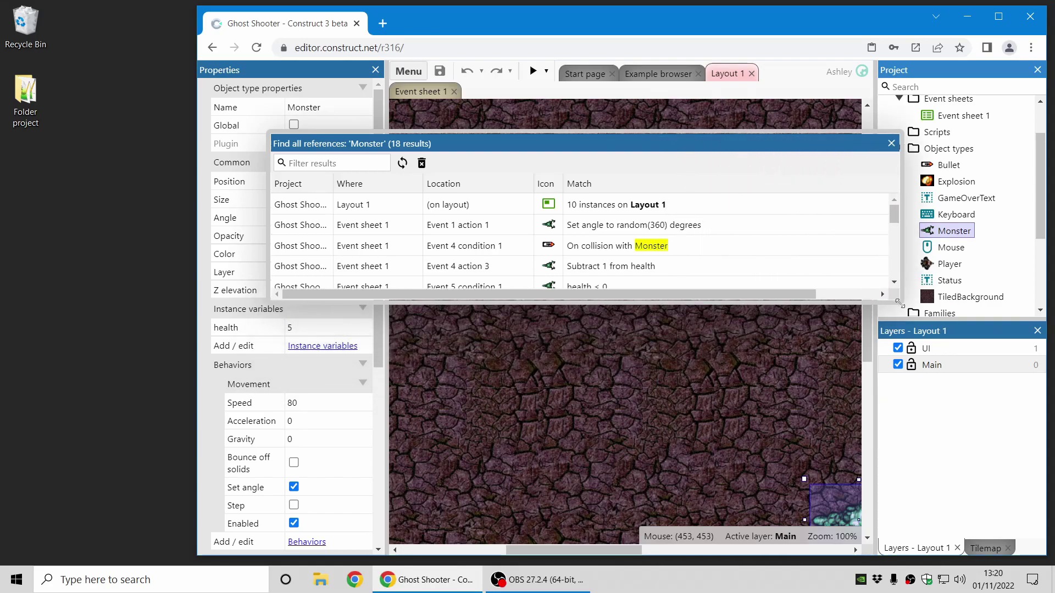
left_click_drag(687, 141, 656, 525)
left_click_drag(700, 389, 701, 418)
scroll(760, 516, "down", 1)
scroll(760, 516, "down", 2)
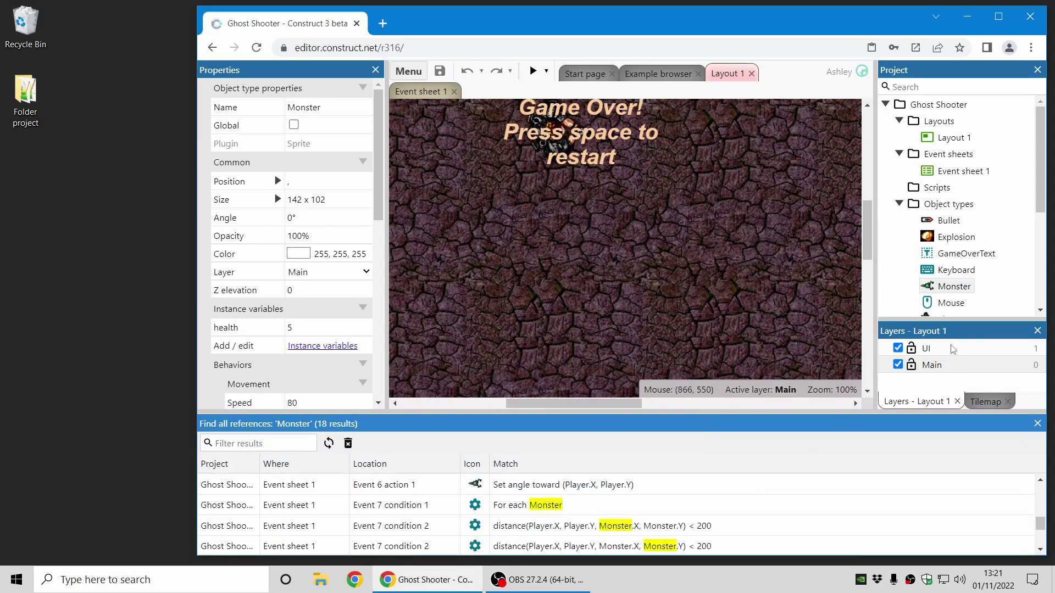
left_click_drag(962, 323, 962, 283)
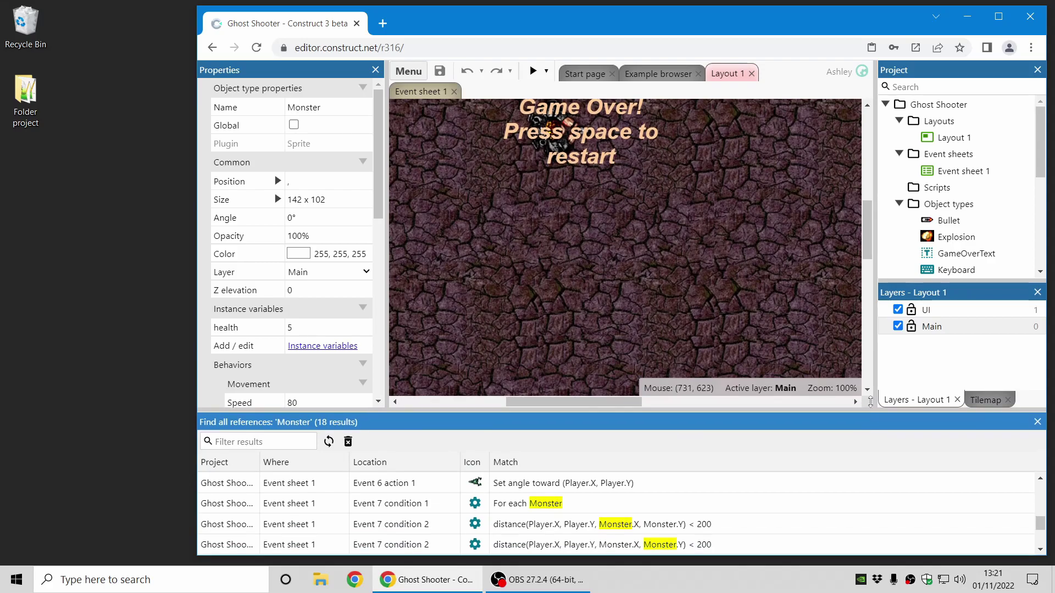
left_click_drag(865, 414, 849, 377)
Step: Browse the 18 Monster references and filter them by 'col'
scroll(850, 465, "down", 1)
scroll(855, 473, "up", 3)
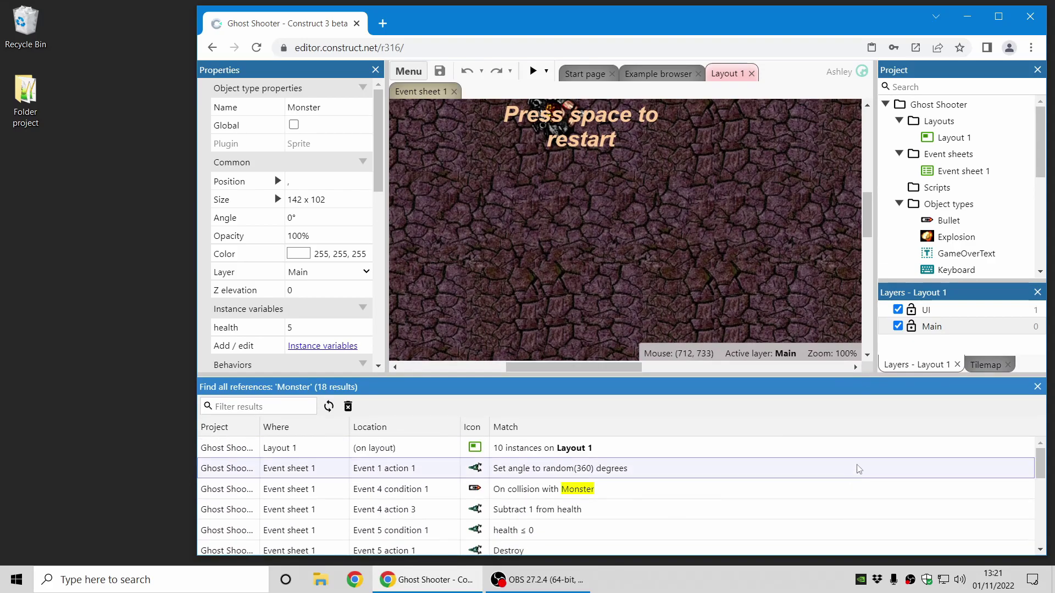
scroll(866, 486, "down", 2)
scroll(867, 486, "down", 2)
scroll(864, 487, "up", 5)
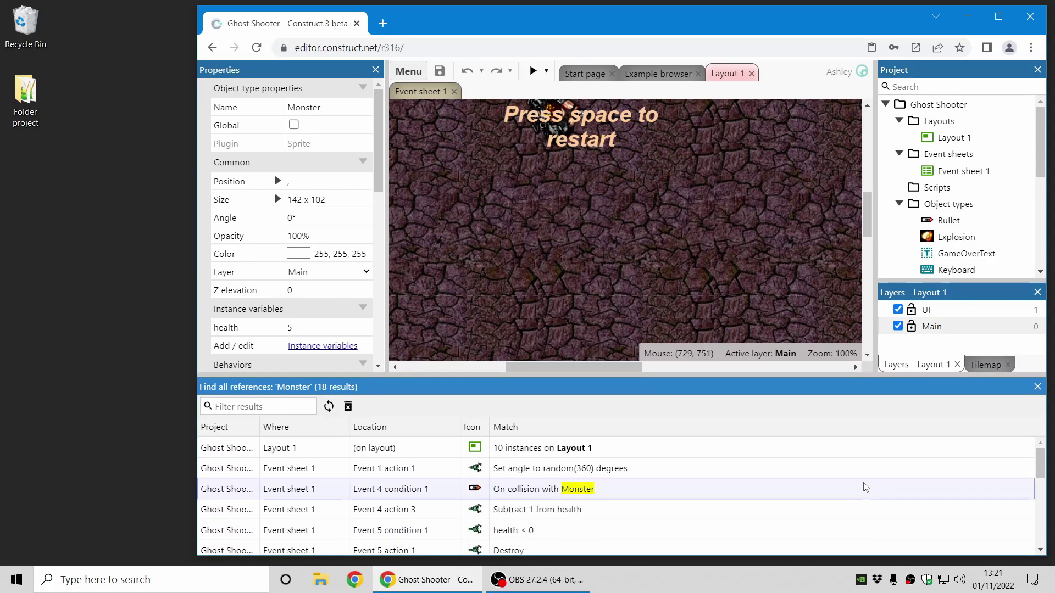
left_click(239, 407)
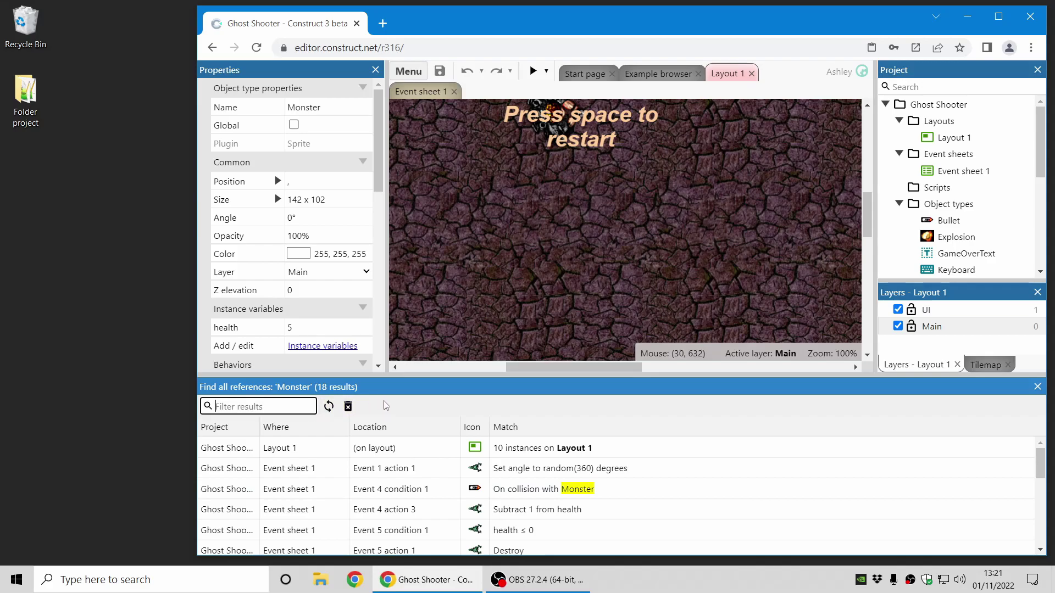
type("coll")
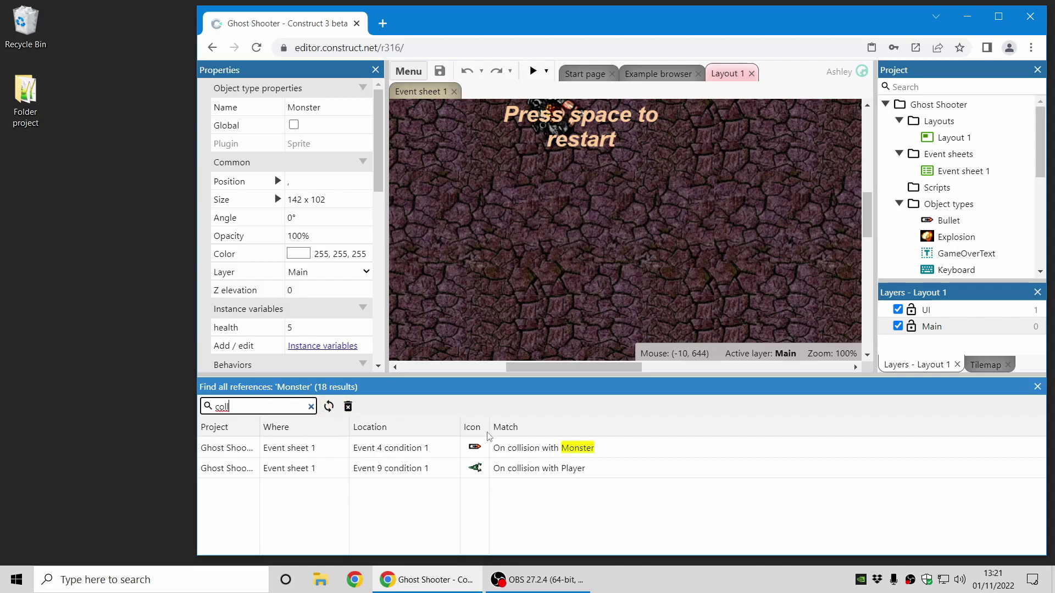
Step: Jump to the Event 4 and Event 9 collision conditions, then clear the filter and close references
double_click(522, 447)
left_click(536, 469)
double_click(535, 469)
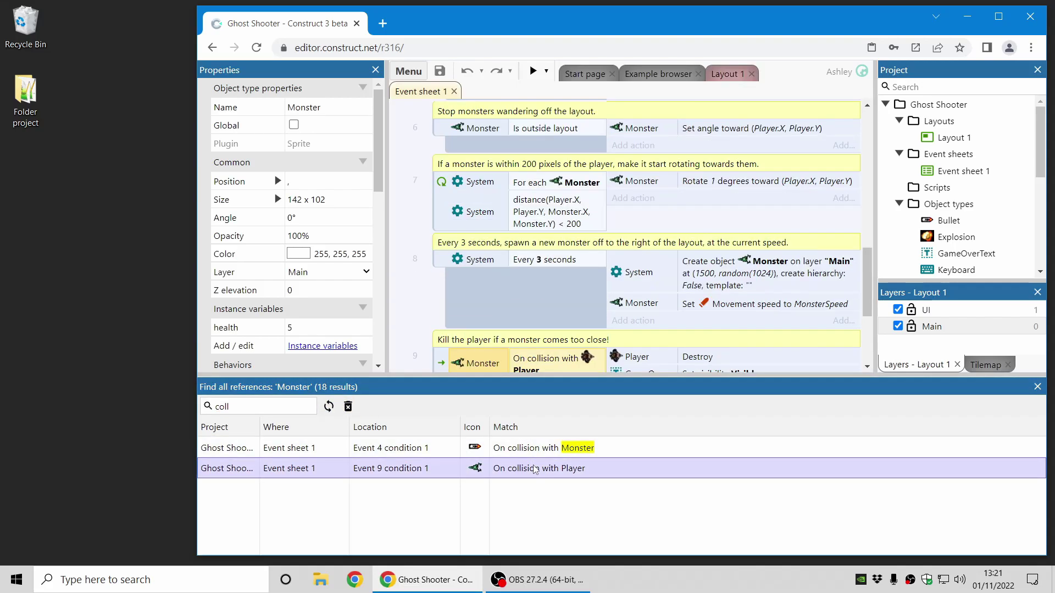
scroll(574, 253, "down", 2)
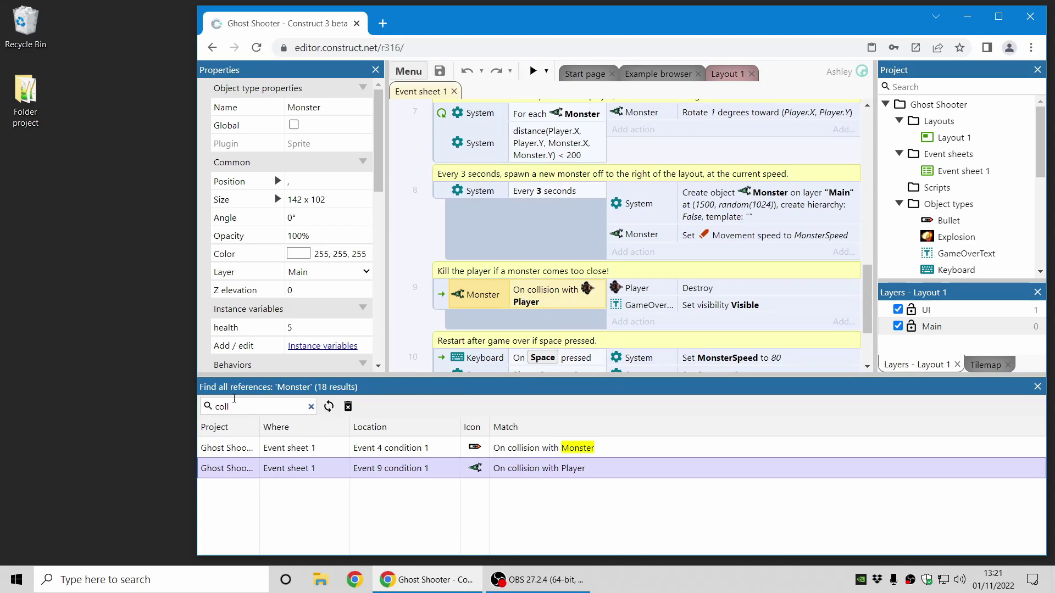
left_click(311, 407)
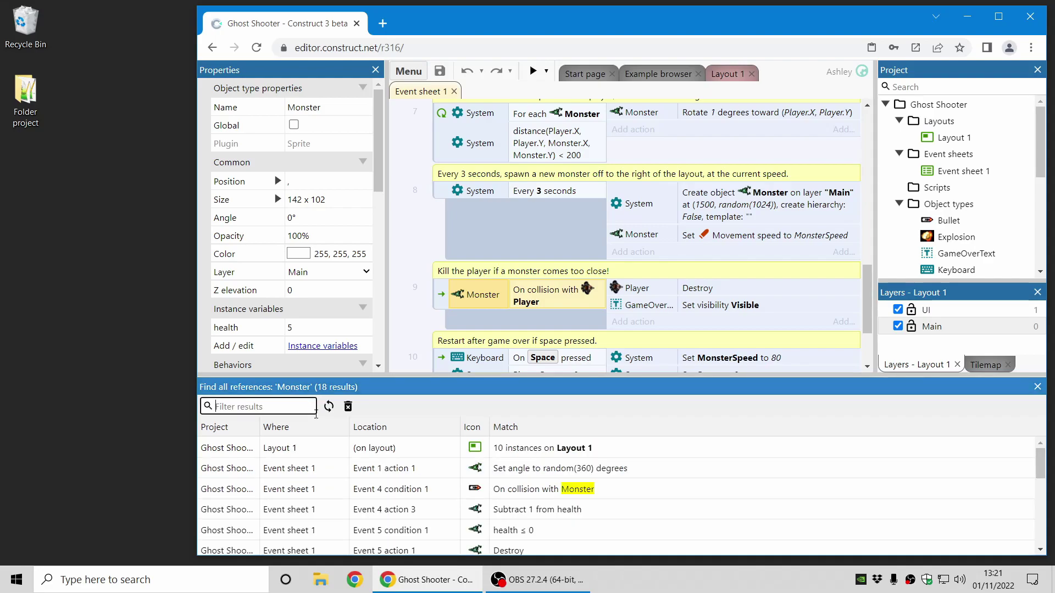
left_click(1037, 386)
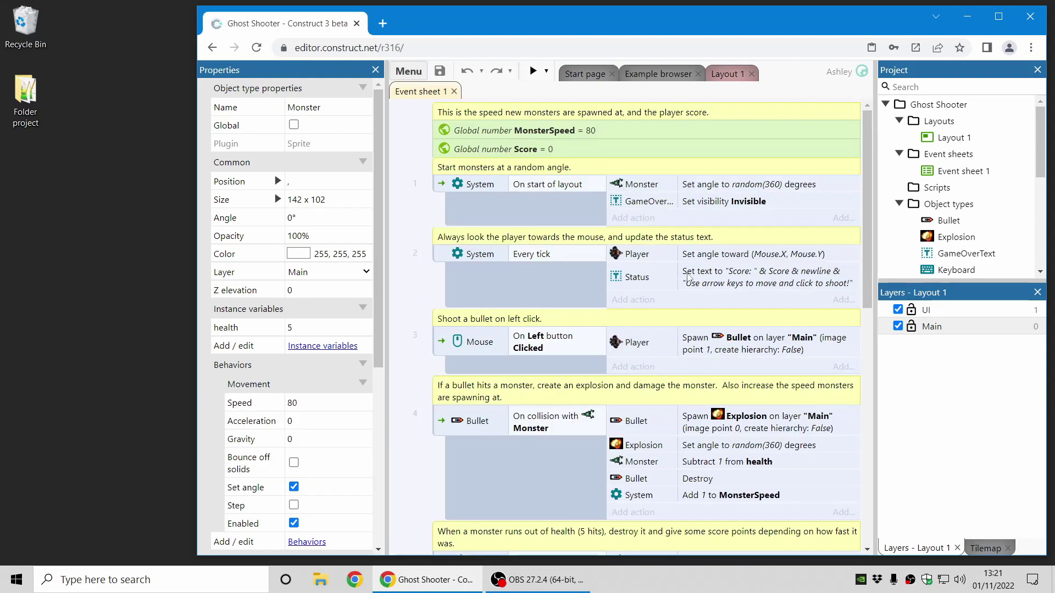
Step: Open the event sheet Find panel with Ctrl+F and dock it along the bottom
key("ctrl+f")
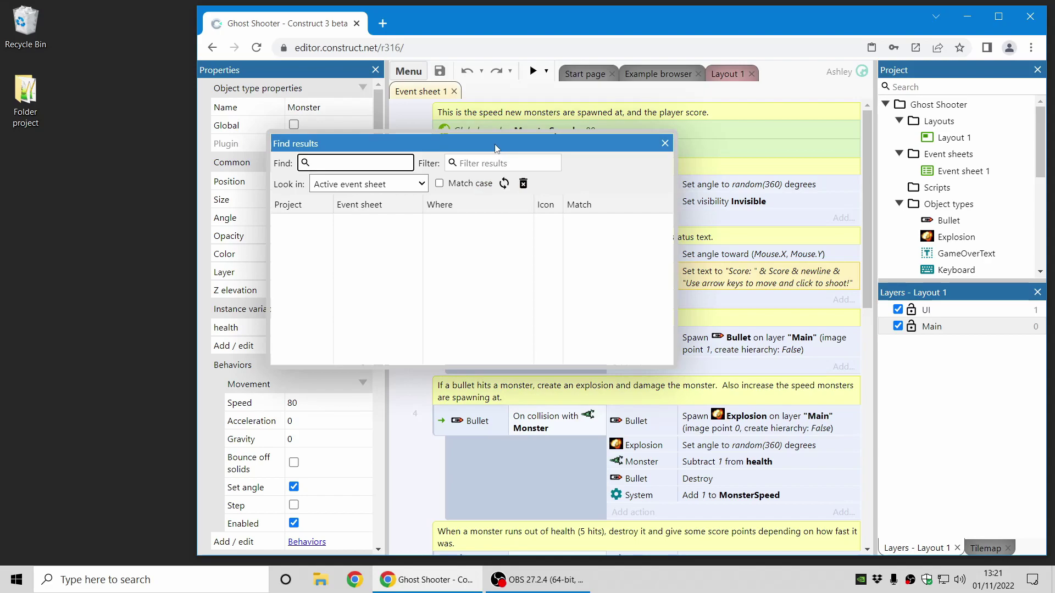
left_click_drag(494, 147, 487, 230)
left_click_drag(665, 451, 821, 311)
left_click_drag(686, 235, 687, 487)
left_click_drag(718, 421, 721, 397)
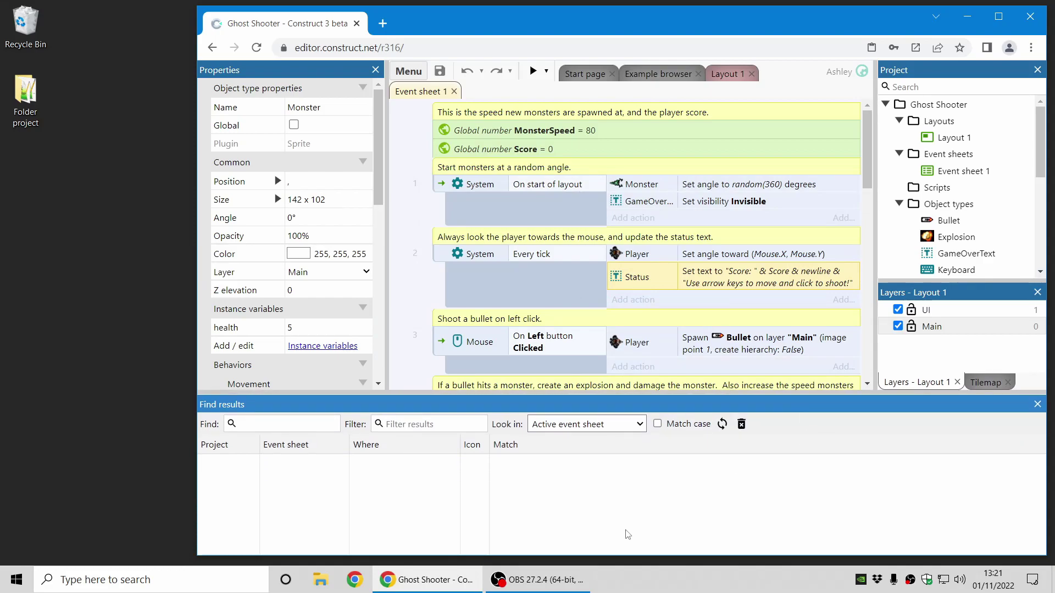
Step: Search for 'health', filter the 3 matches by 'subt', then clear the filter
key("ctrl+f")
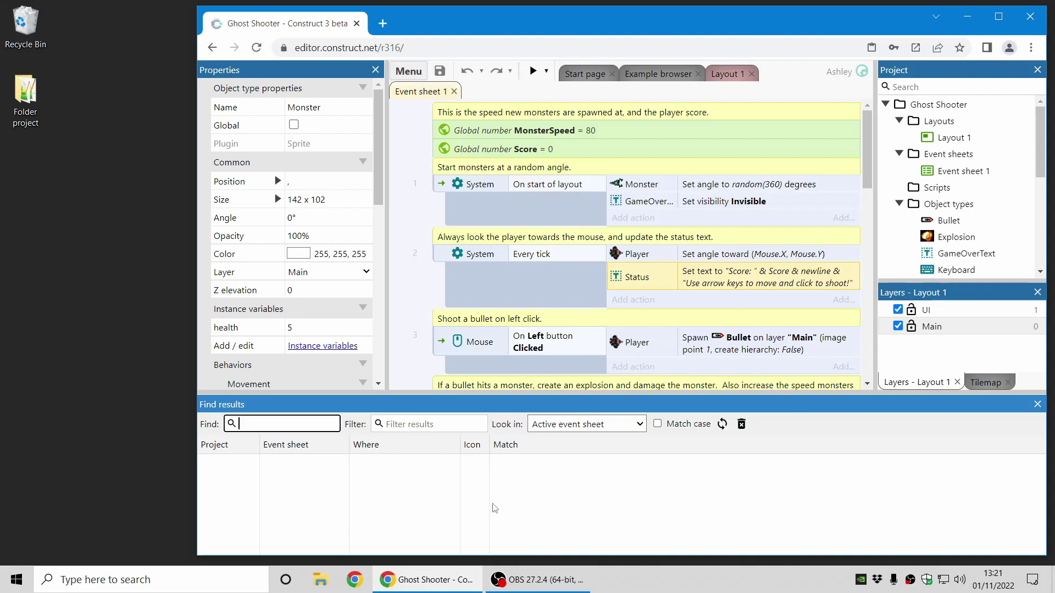
type("h")
key("Return")
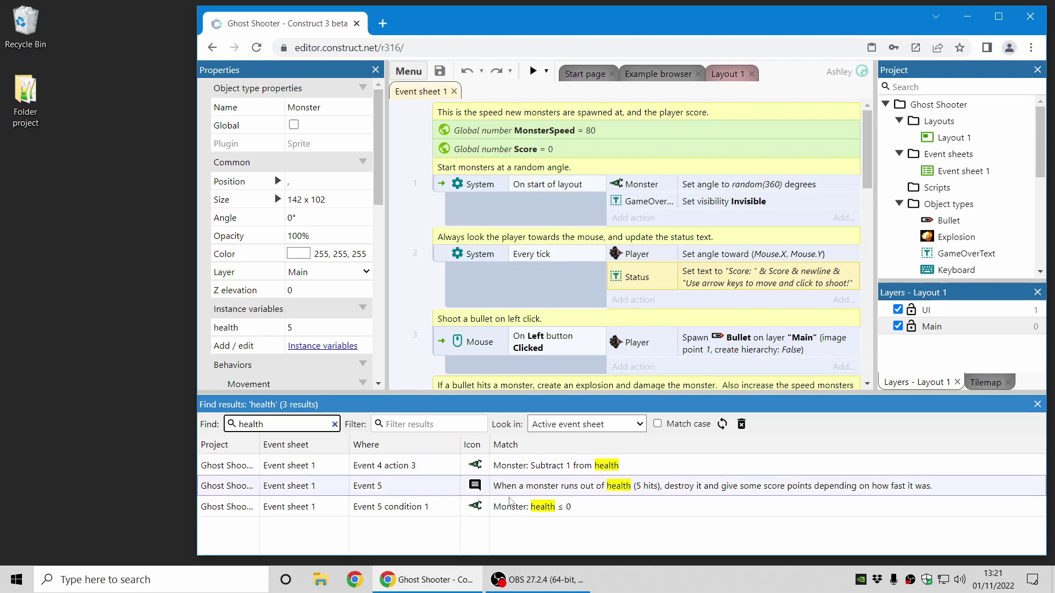
left_click(406, 423)
type("subtr")
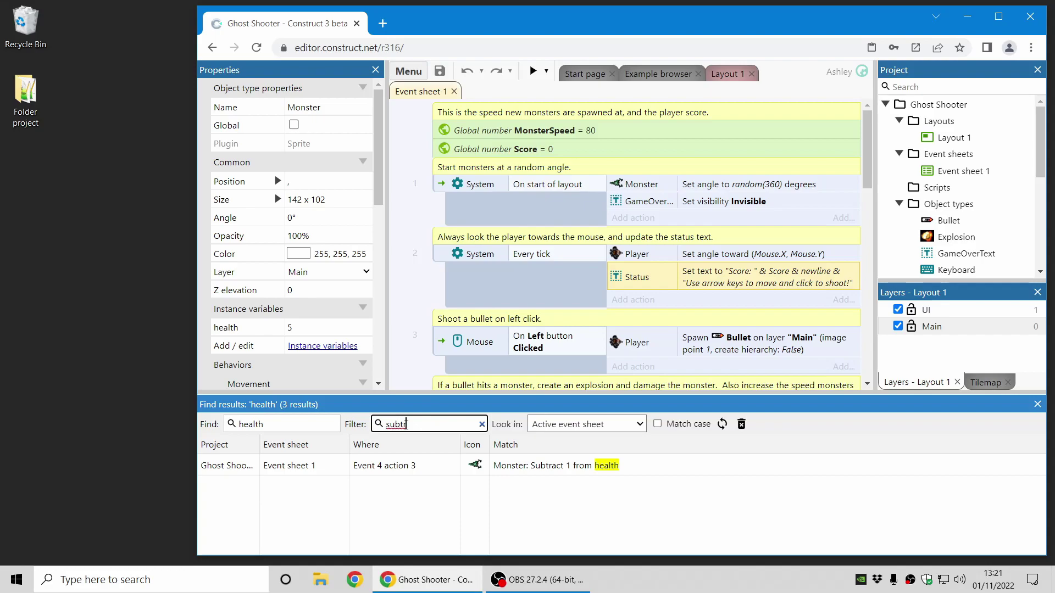
key("ctrl+a")
key("BackSpace")
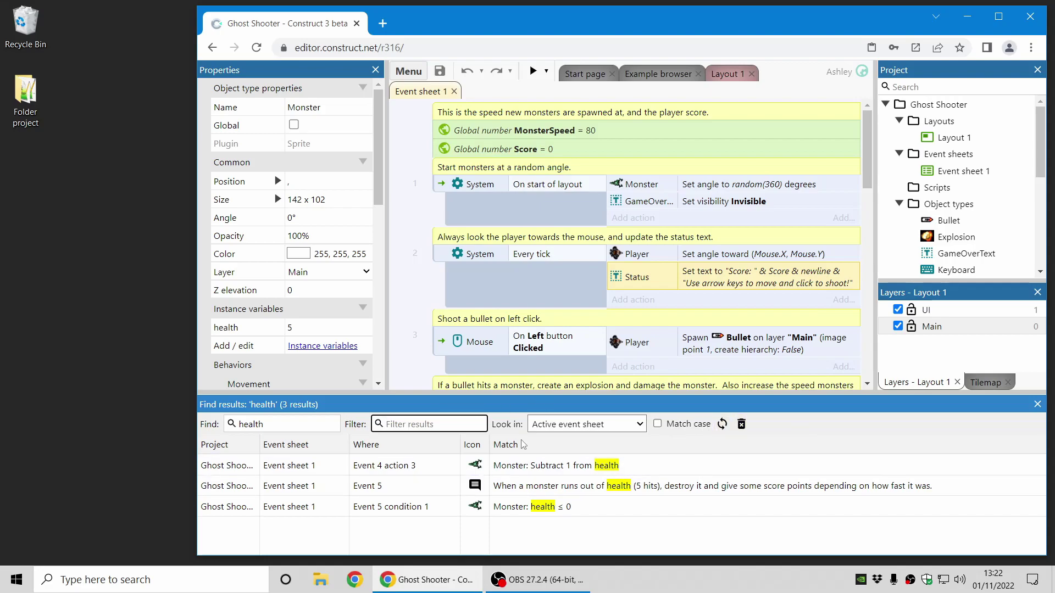
Step: Close the find panel and the Ghost Shooter project, then open the desktop's Folder project folder
left_click(1037, 406)
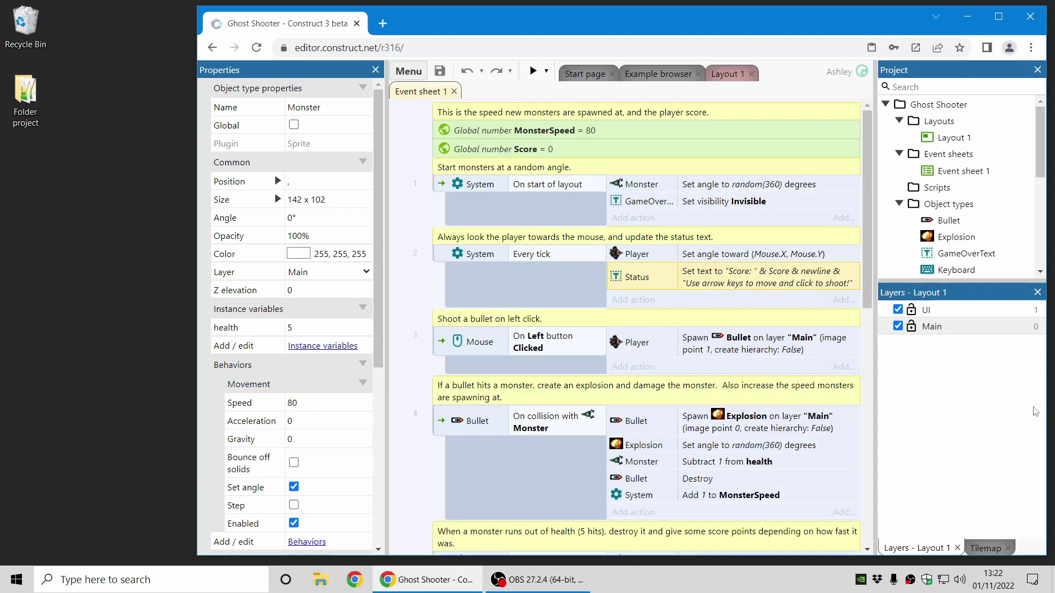
right_click(937, 105)
left_click(981, 247)
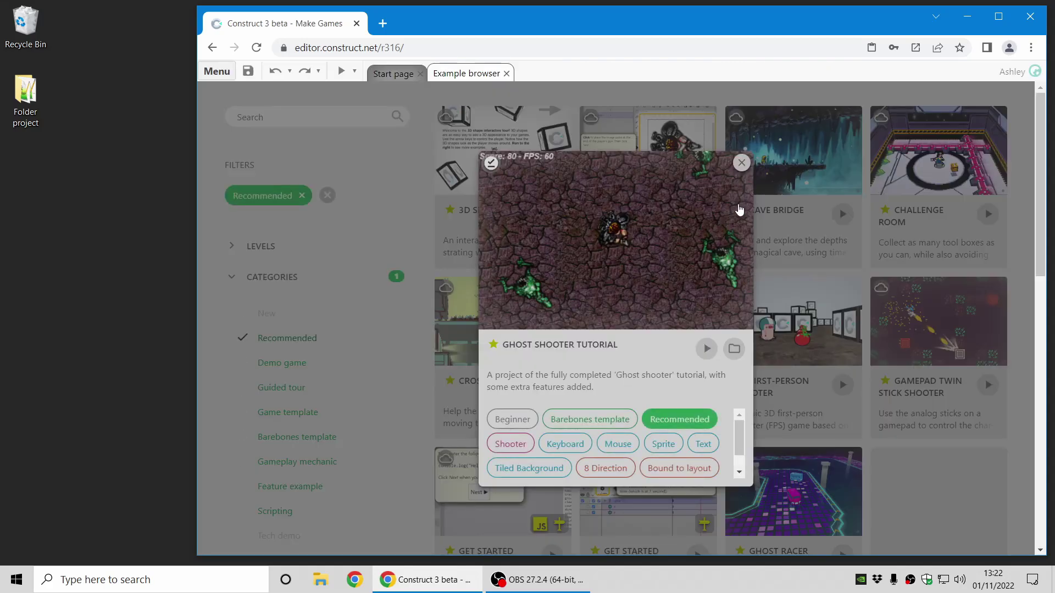
left_click(741, 164)
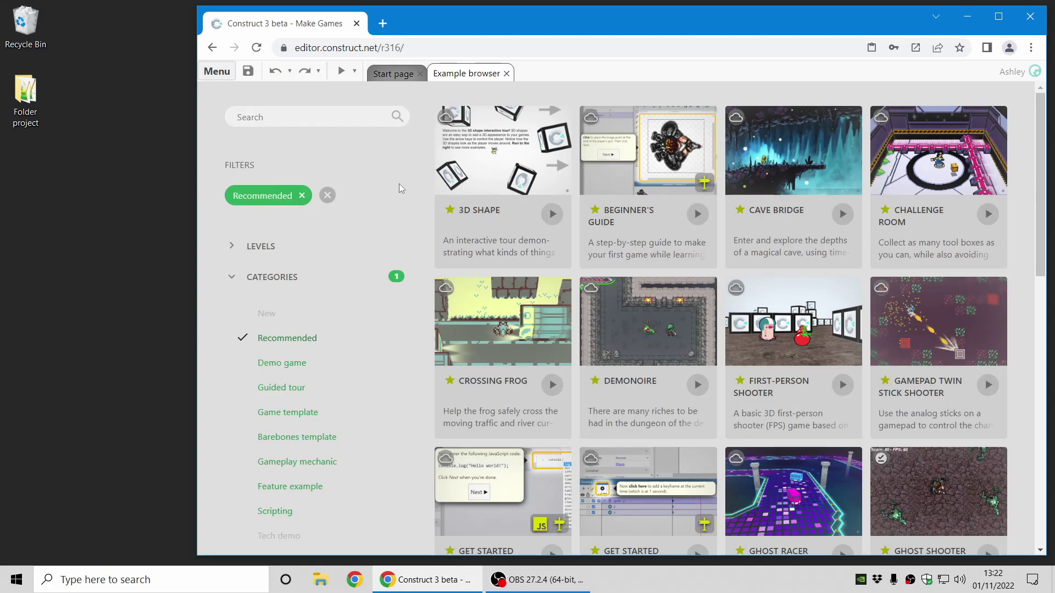
double_click(26, 98)
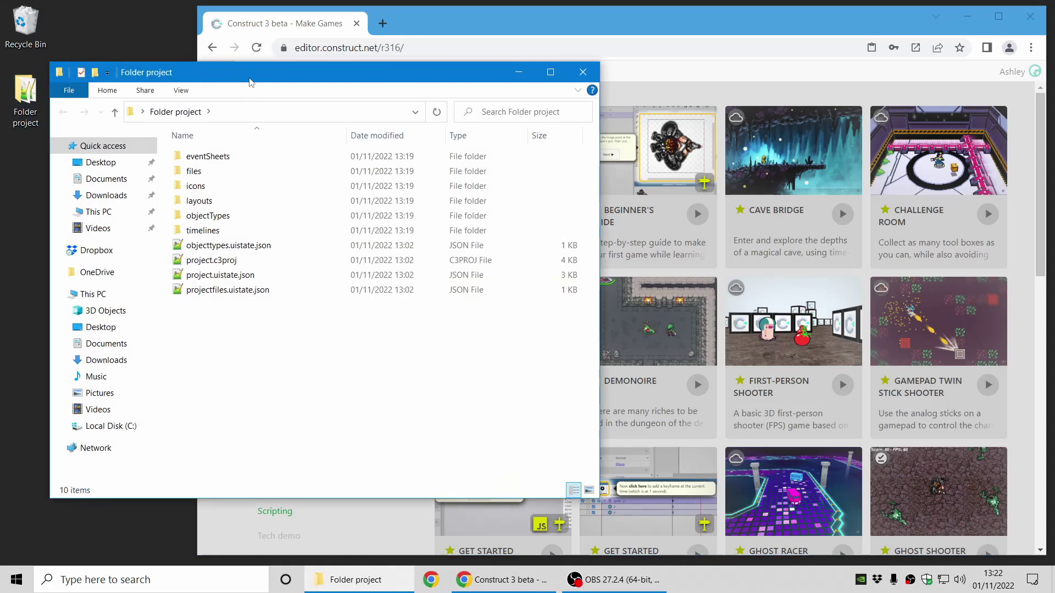
Step: Move the Folder project window, look inside its files subfolder, and return to the folder root
left_click_drag(253, 83, 260, 118)
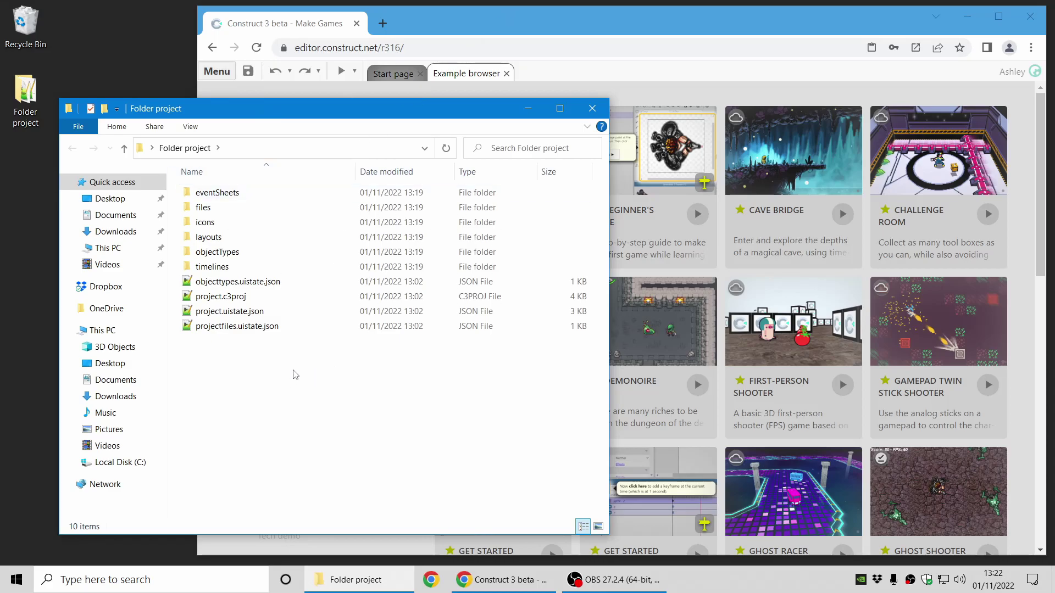
double_click(246, 213)
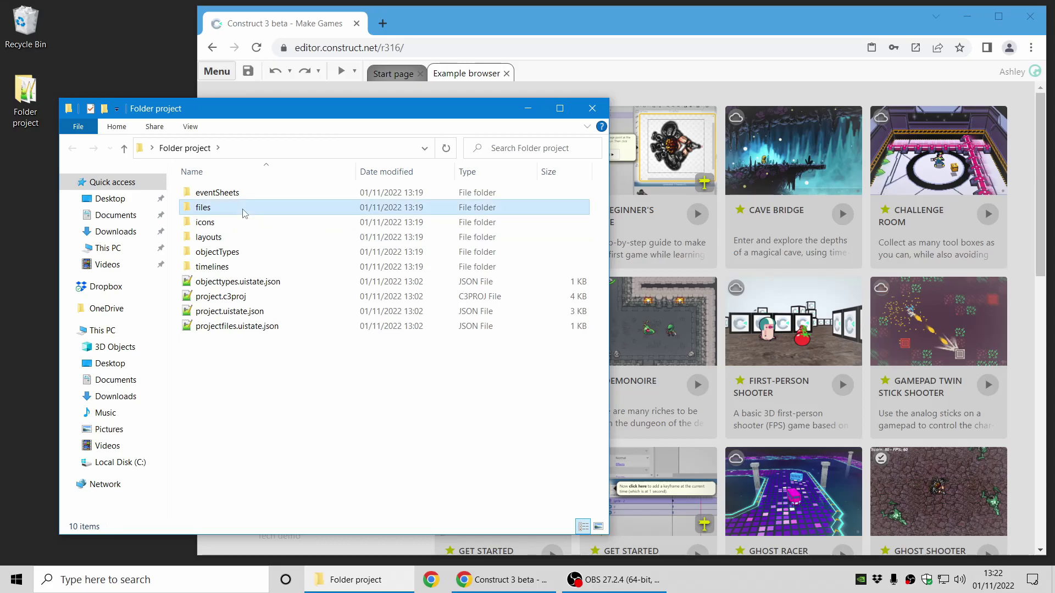
left_click(198, 147)
Step: Open Desktop > Folder project as a local project folder and allow editing its files
left_click(406, 42)
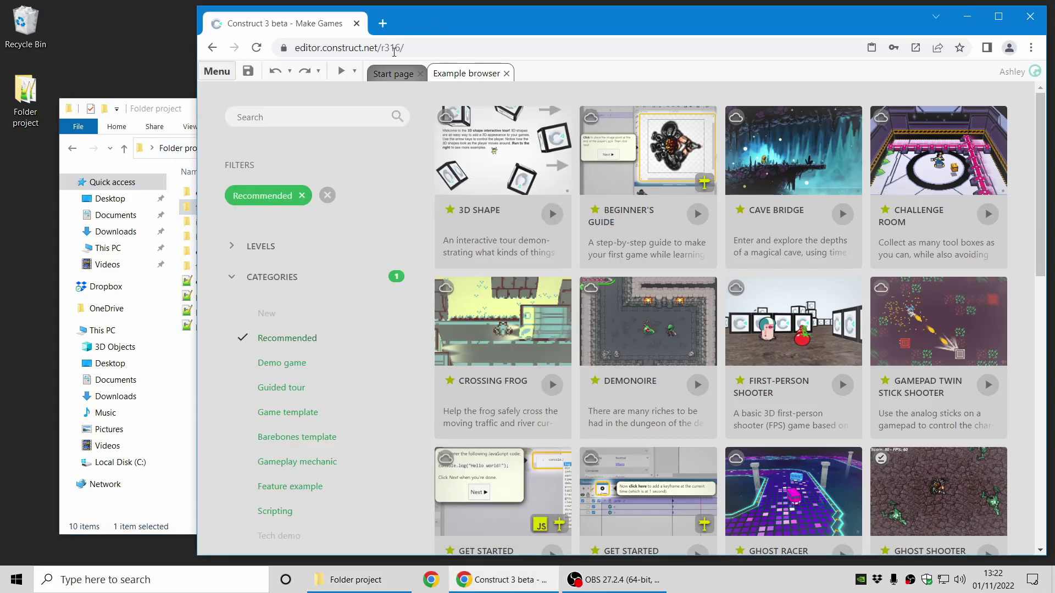
left_click(217, 71)
mouse_move(247, 100)
left_click(380, 212)
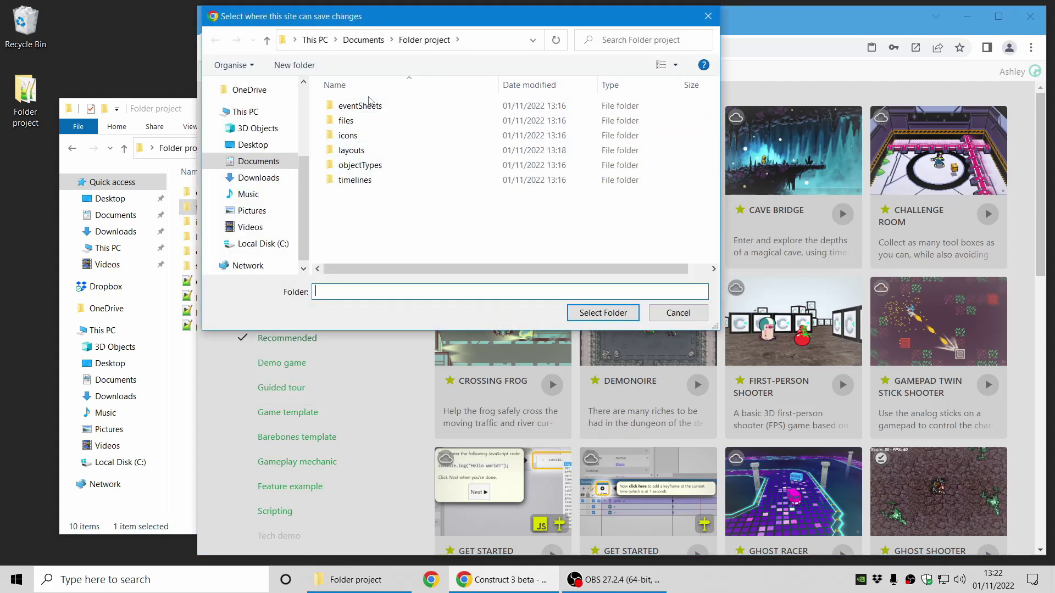
scroll(266, 124, "up", 2)
left_click(259, 85)
double_click(363, 105)
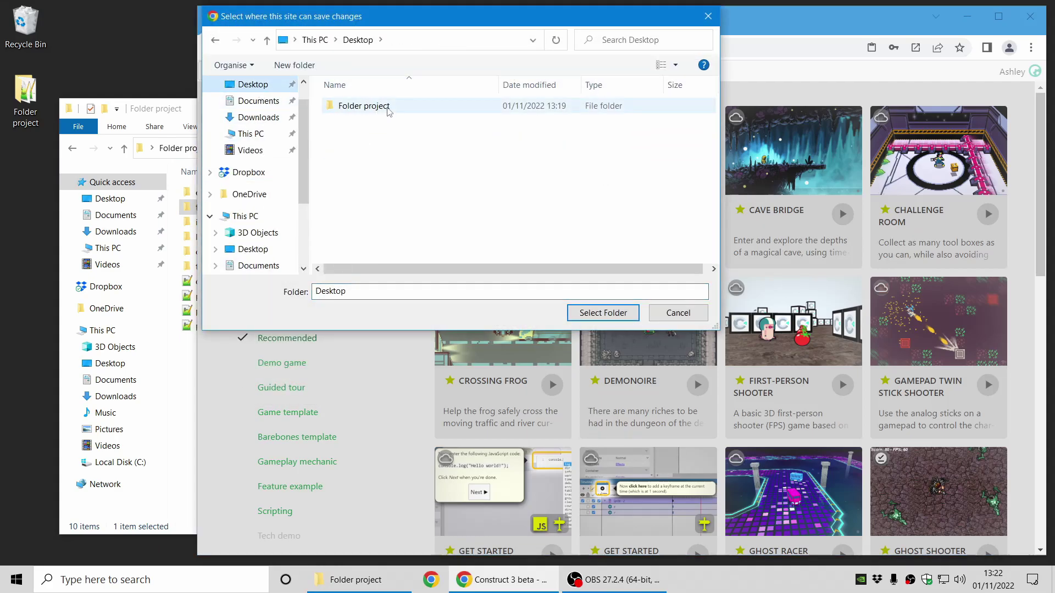
left_click(604, 313)
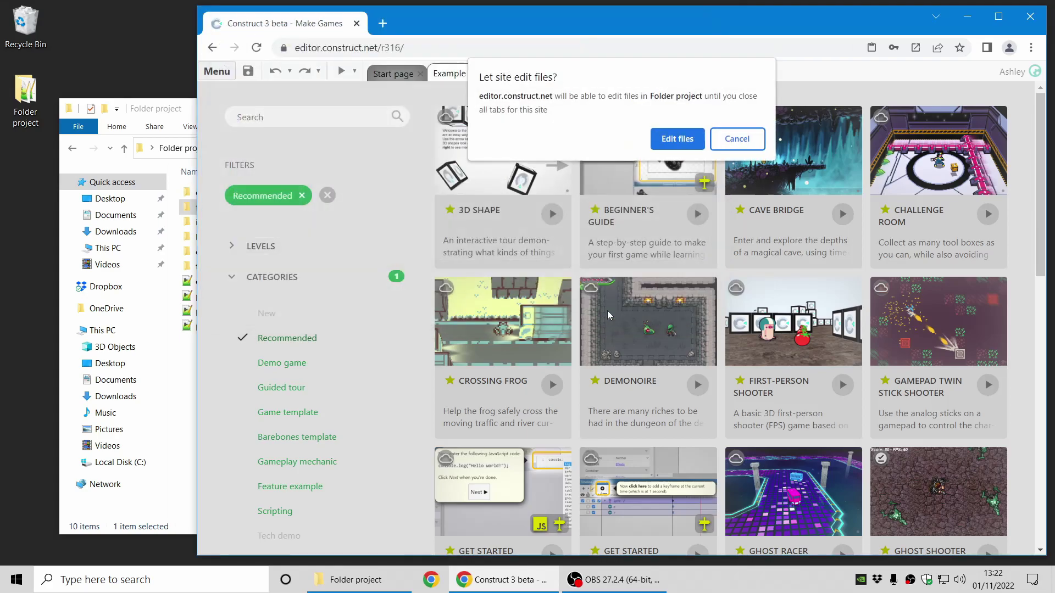
left_click(680, 138)
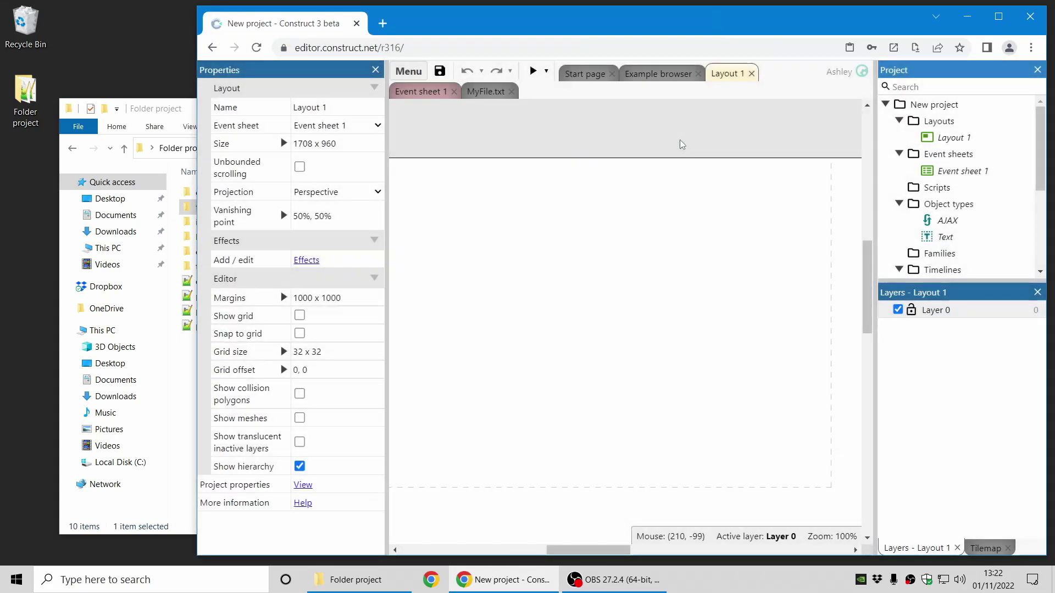
Step: Enlarge the Project bar tree and open MyFile.txt from Files > Subfolder
scroll(967, 198, "down", 3)
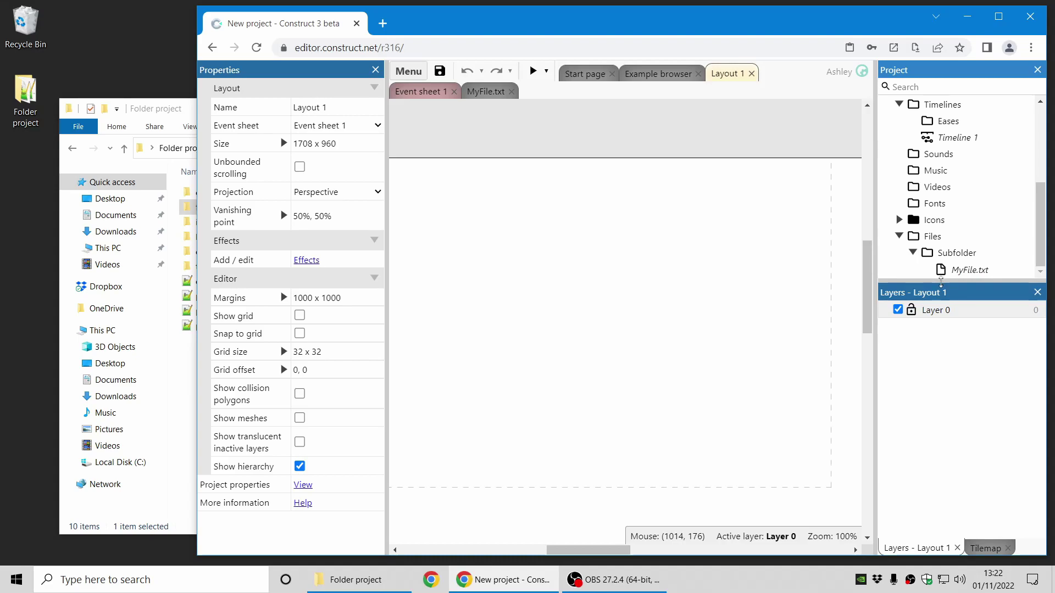
left_click_drag(945, 284, 946, 337)
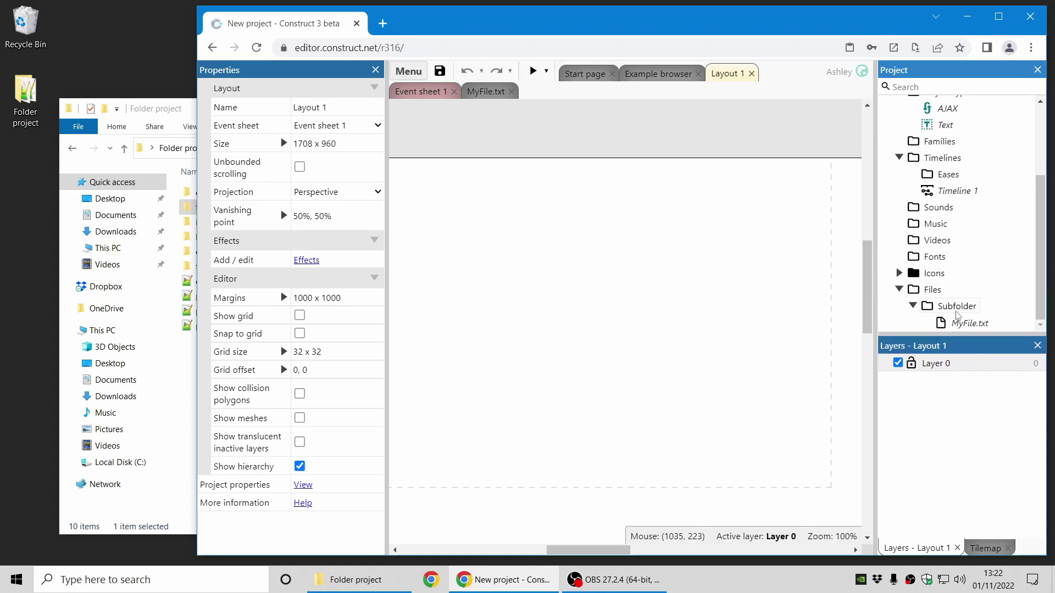
left_click(969, 323)
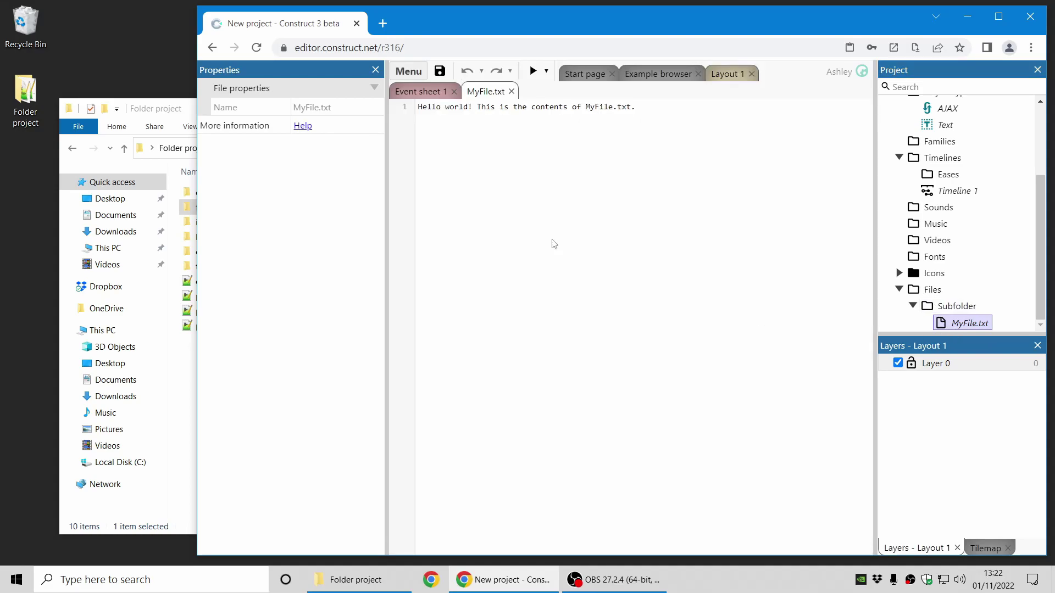
Step: Check the files folder on disk holds only myfile.txt, then return to the Construct editor
left_click_drag(163, 113, 157, 107)
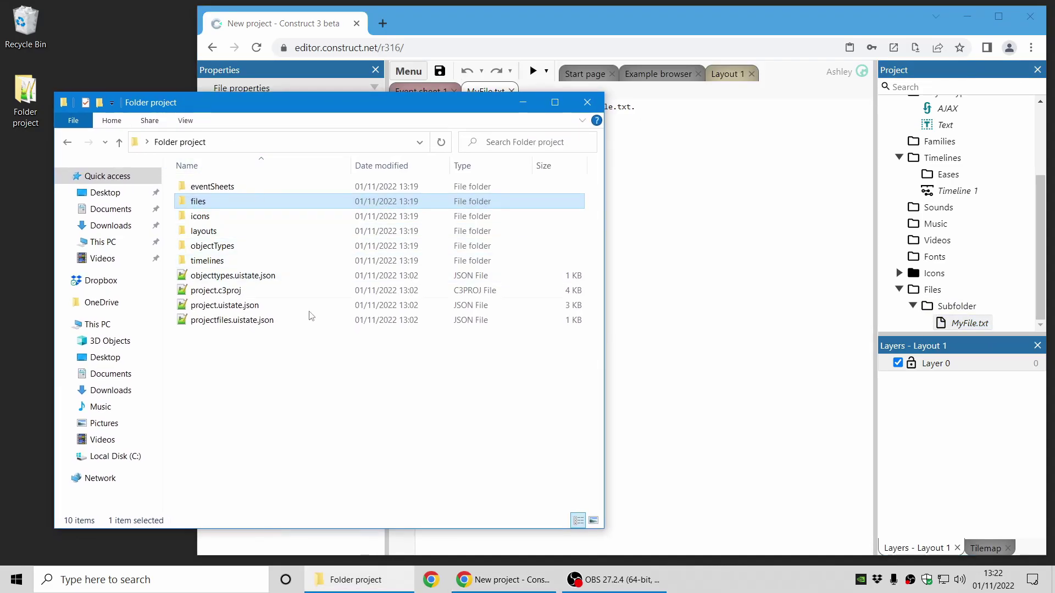
double_click(218, 206)
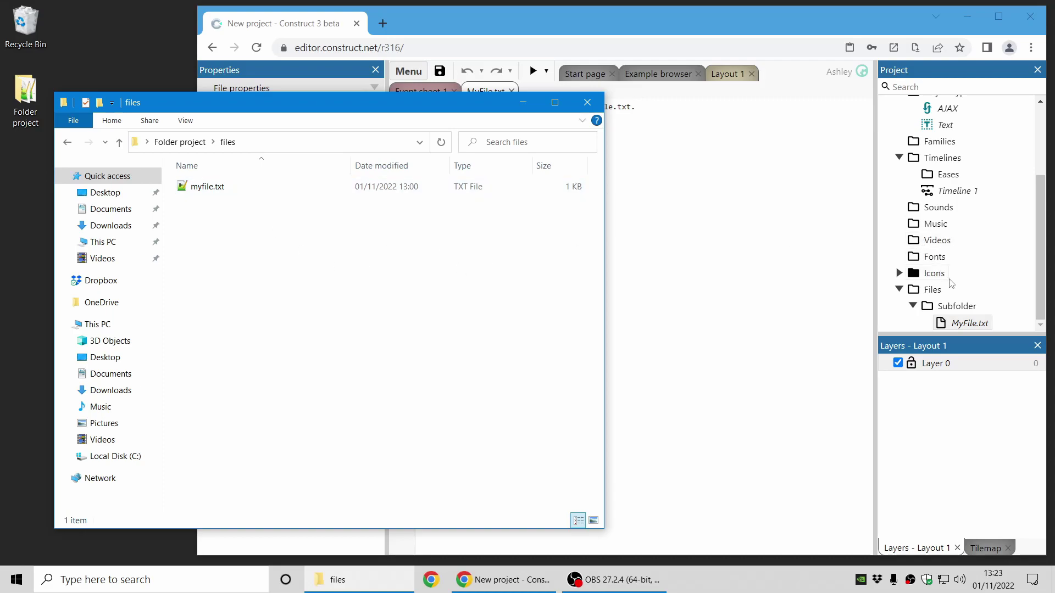
left_click(797, 275)
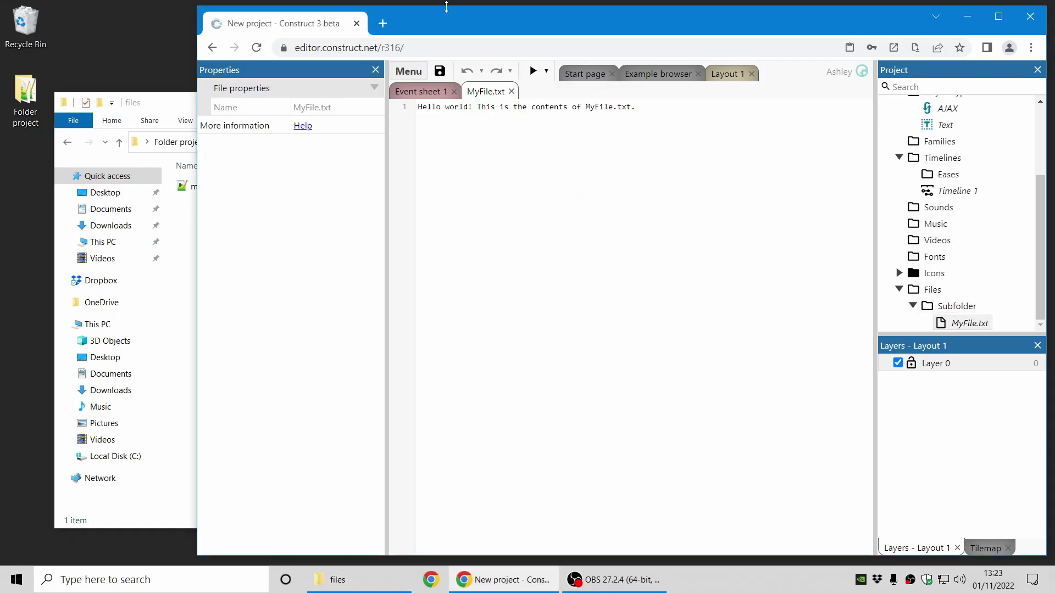
Step: Save the project, confirm files/Subfolder now holds MyFile.txt on disk, and close Explorer
left_click(439, 70)
left_click_drag(172, 101, 166, 100)
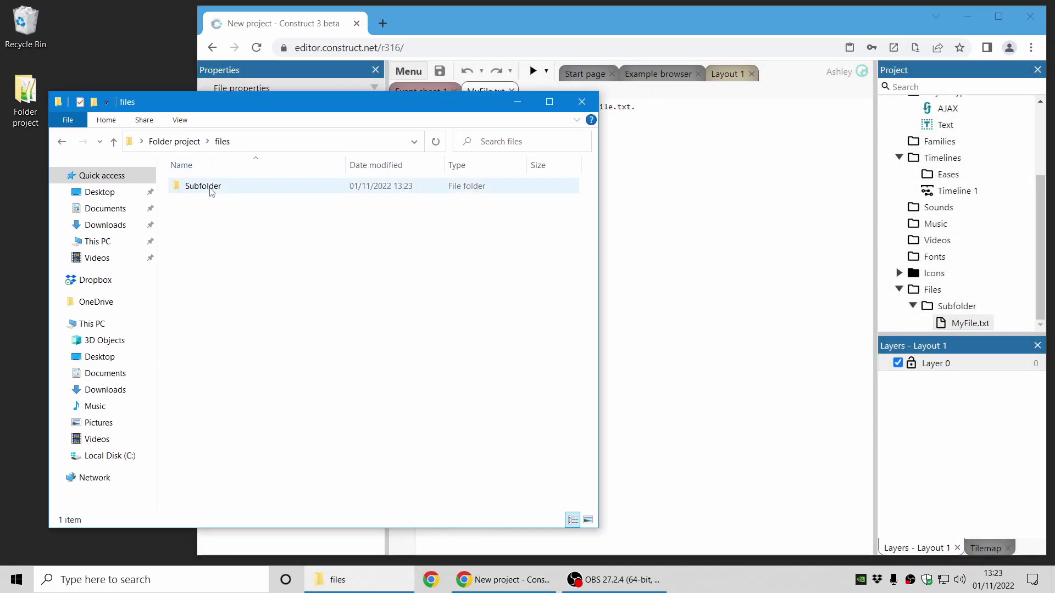
double_click(256, 188)
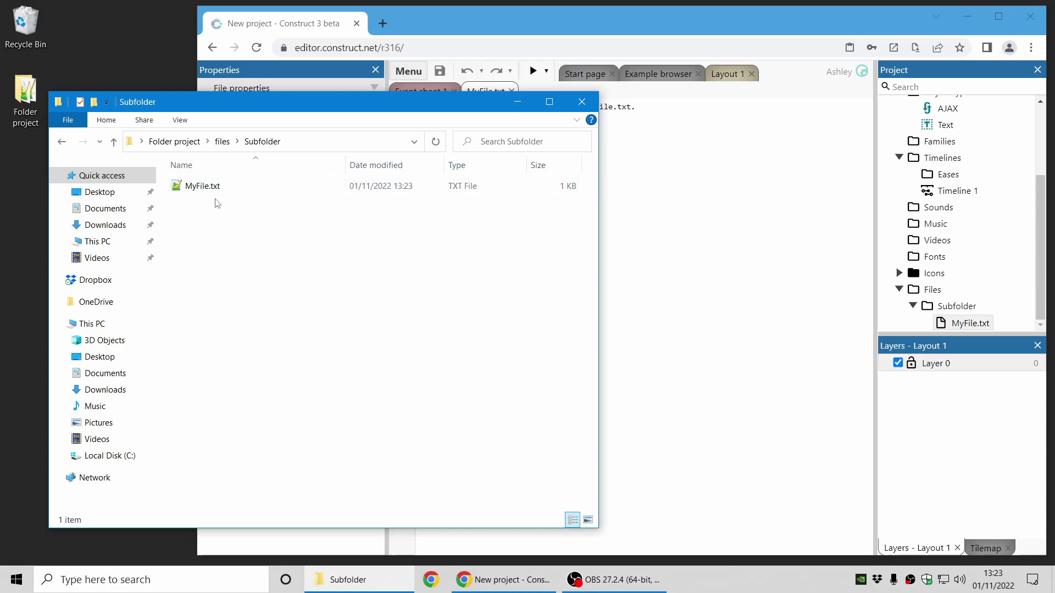
left_click(582, 102)
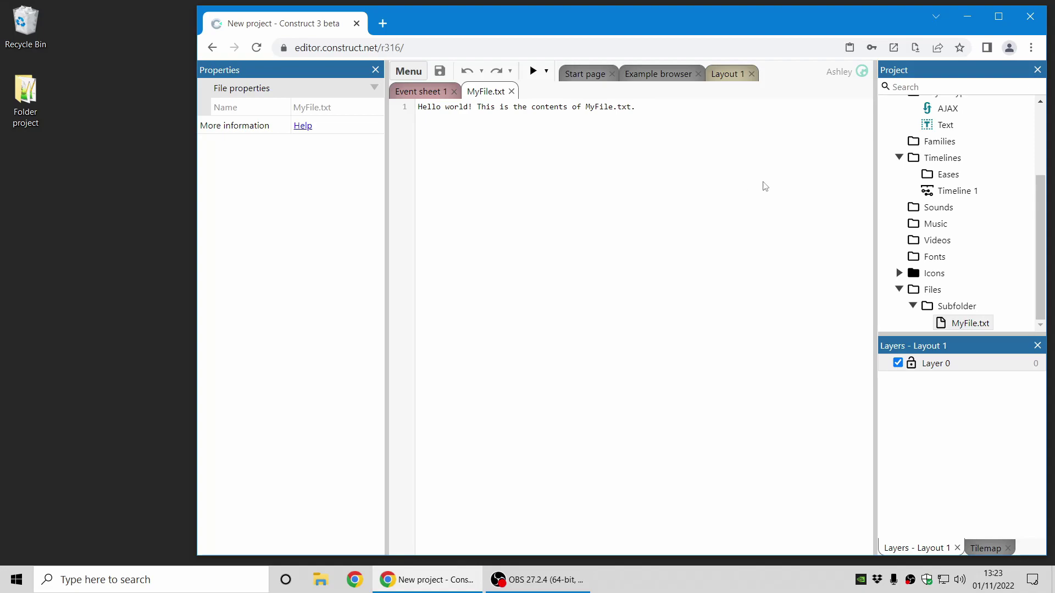
Step: Switch to Event sheet 1 and show the whole project's properties
scroll(989, 244, "up", 3)
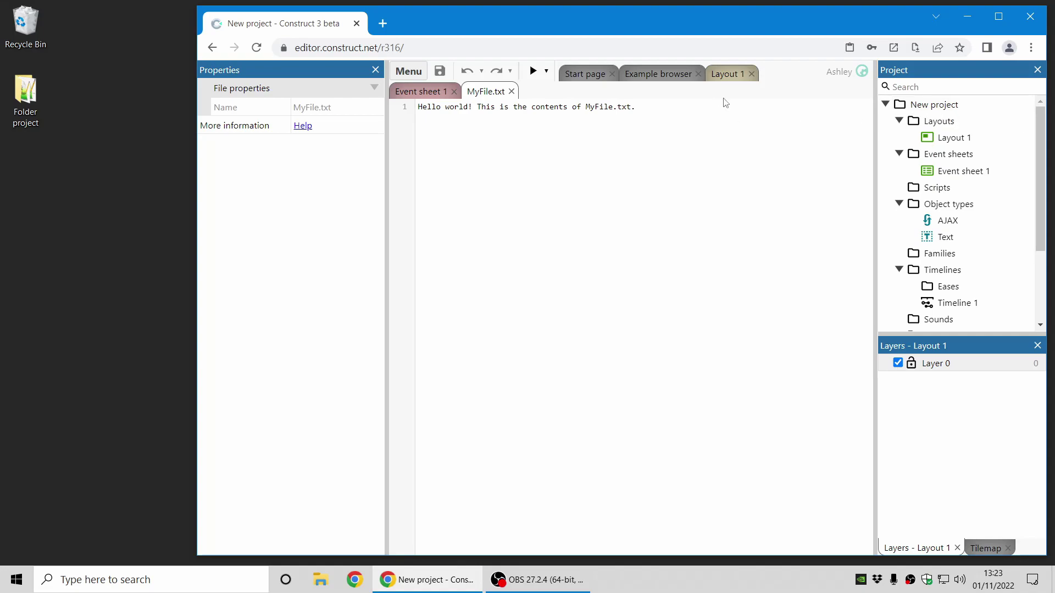
left_click(426, 95)
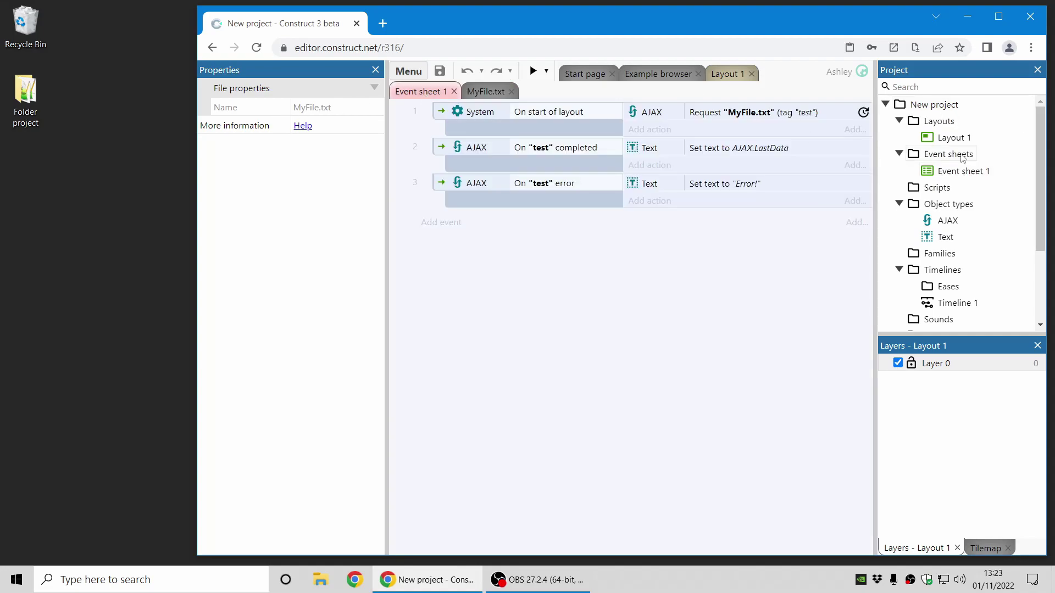
left_click(941, 106)
Step: Under Advanced project properties, change Export file structure from Flat to Folders
scroll(318, 424, "down", 3)
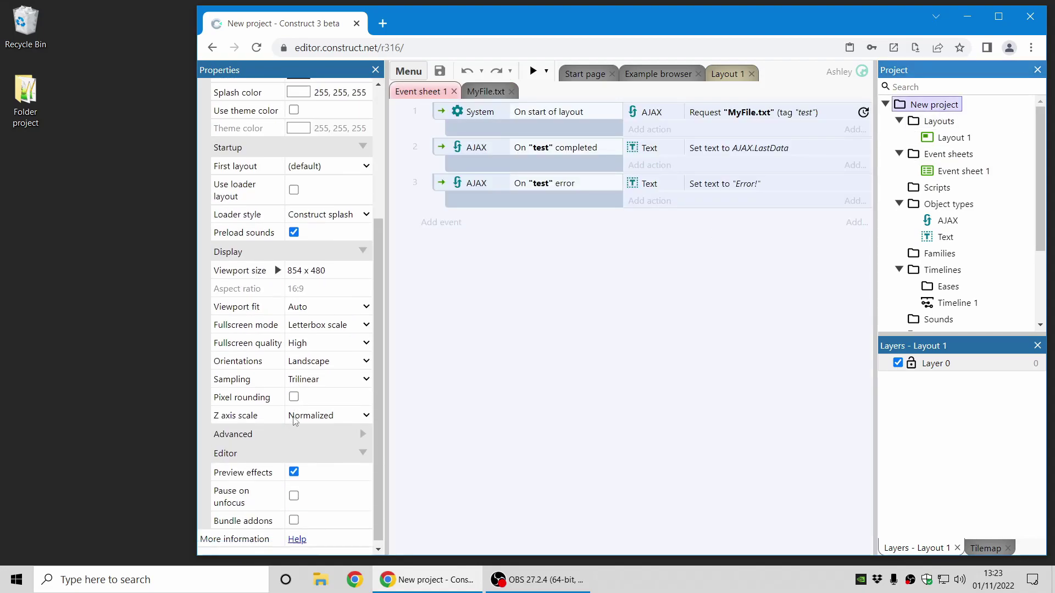
left_click(335, 427)
scroll(335, 428, "down", 2)
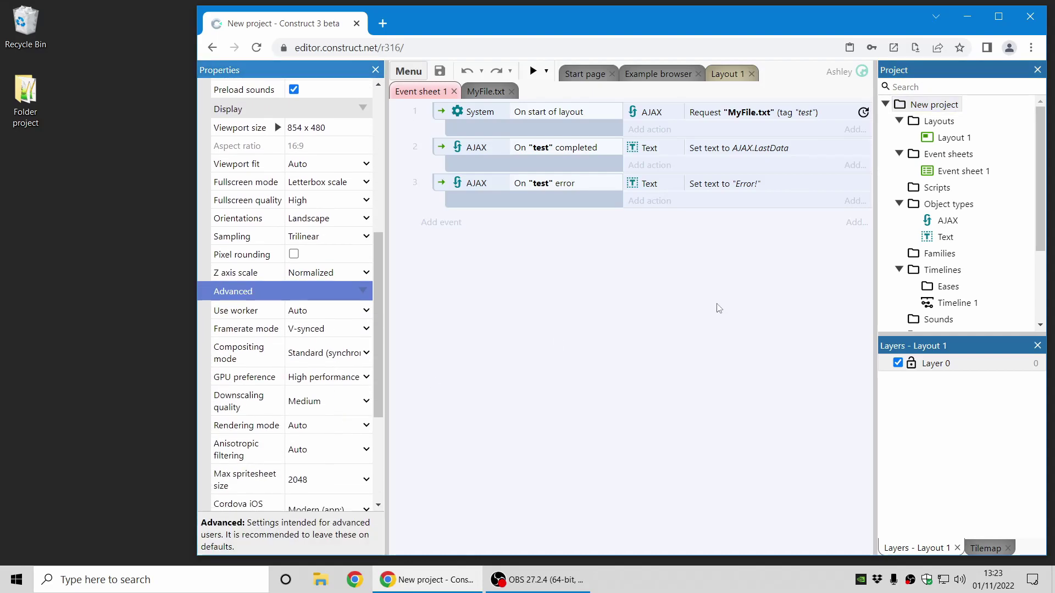
scroll(960, 264, "down", 2)
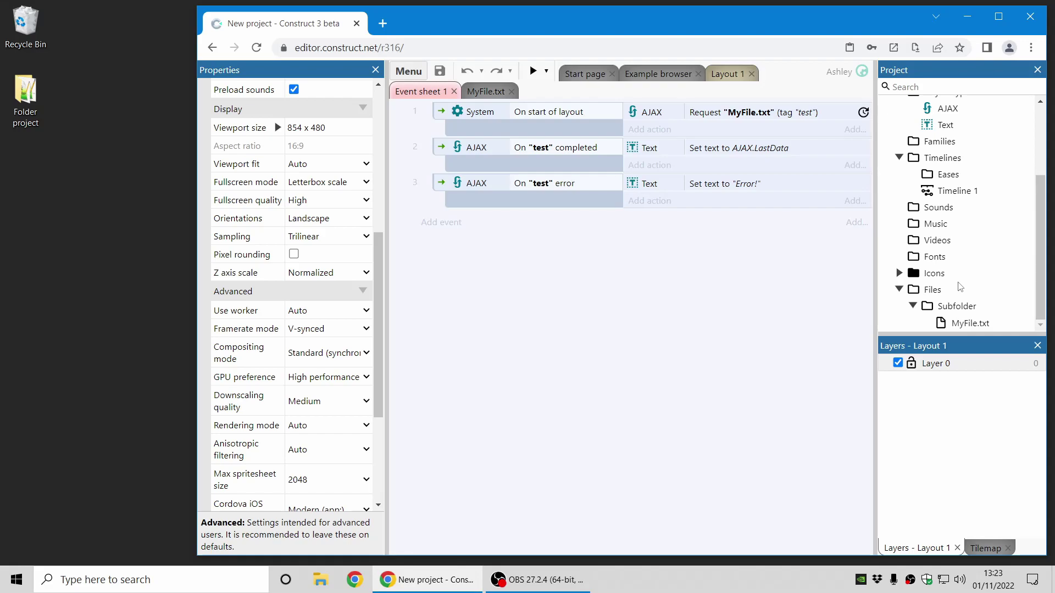
scroll(320, 388, "down", 4)
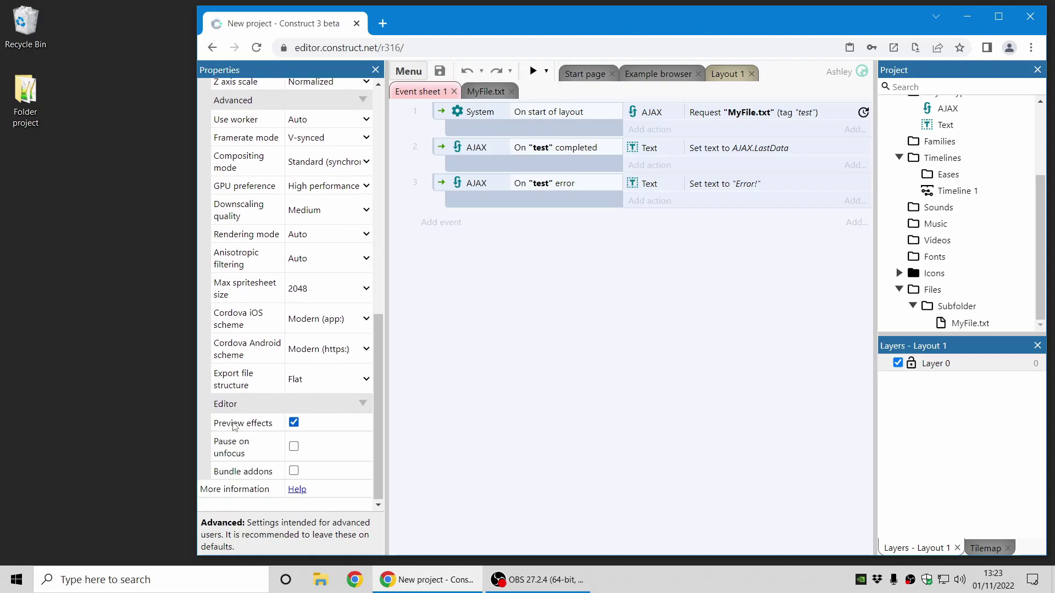
left_click(330, 383)
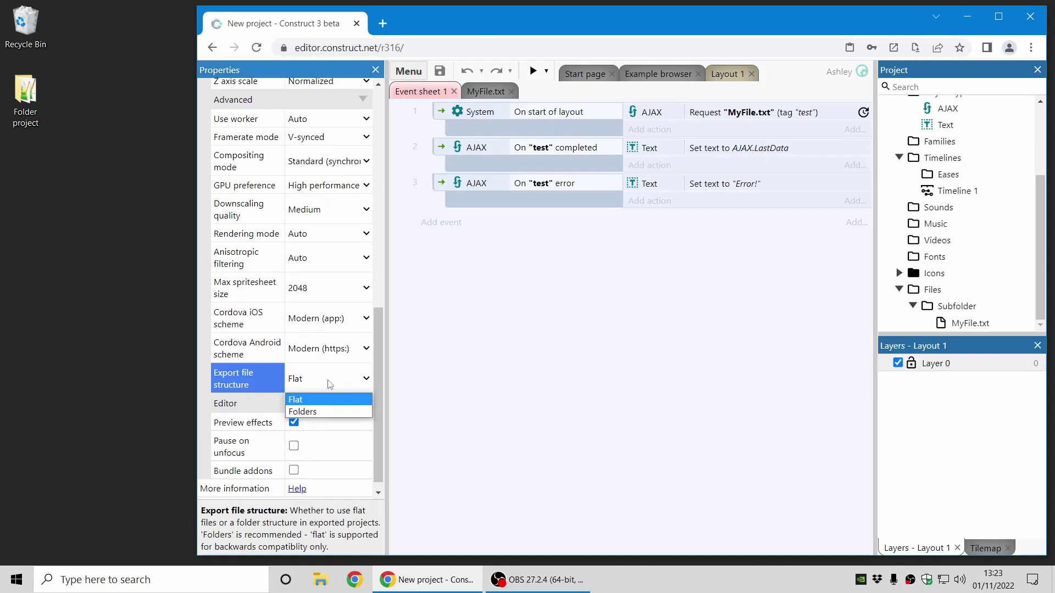
left_click(330, 411)
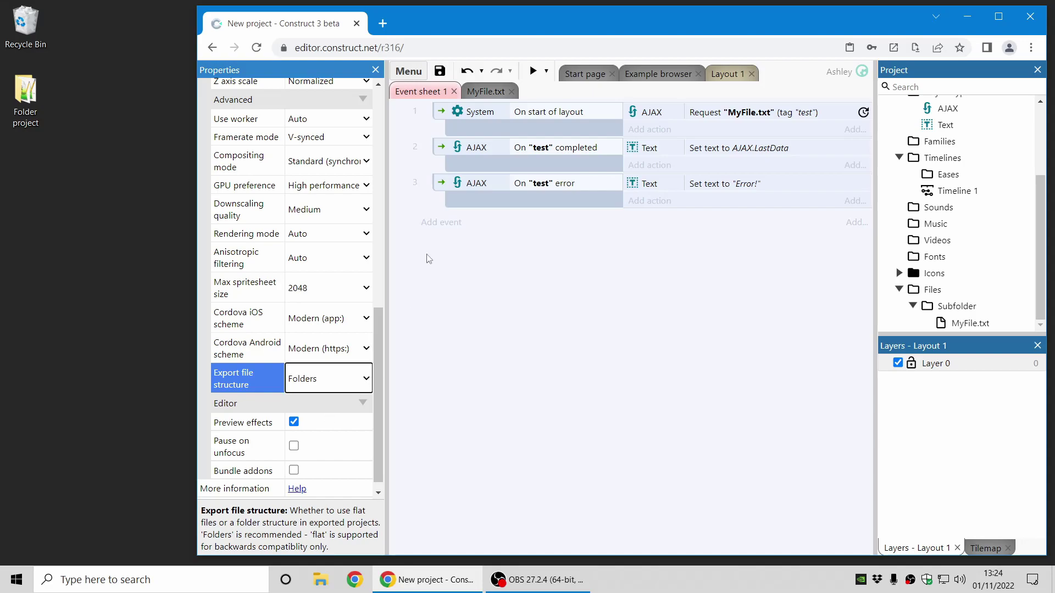
Step: Export the project as Web (HTML5), then download and open New project.zip
left_click(415, 78)
mouse_move(439, 100)
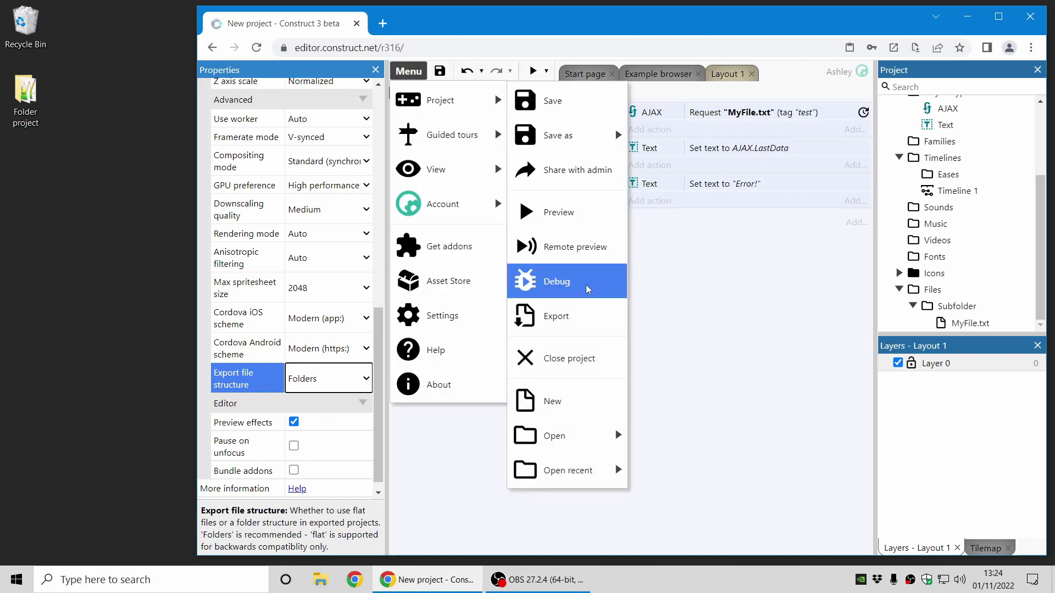
left_click(583, 313)
double_click(509, 239)
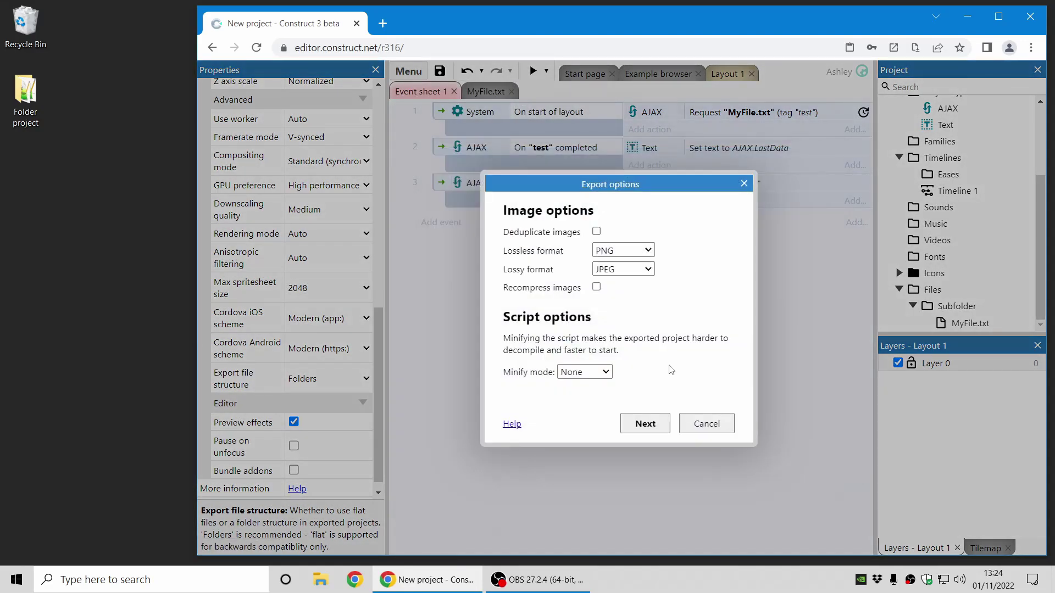
left_click(658, 424)
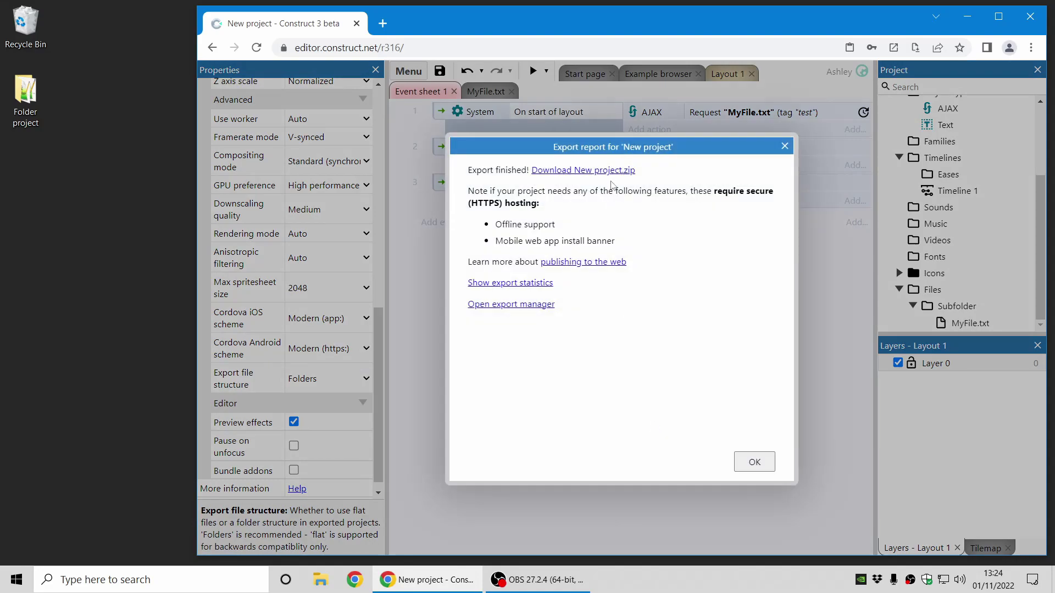
left_click(613, 172)
left_click(242, 536)
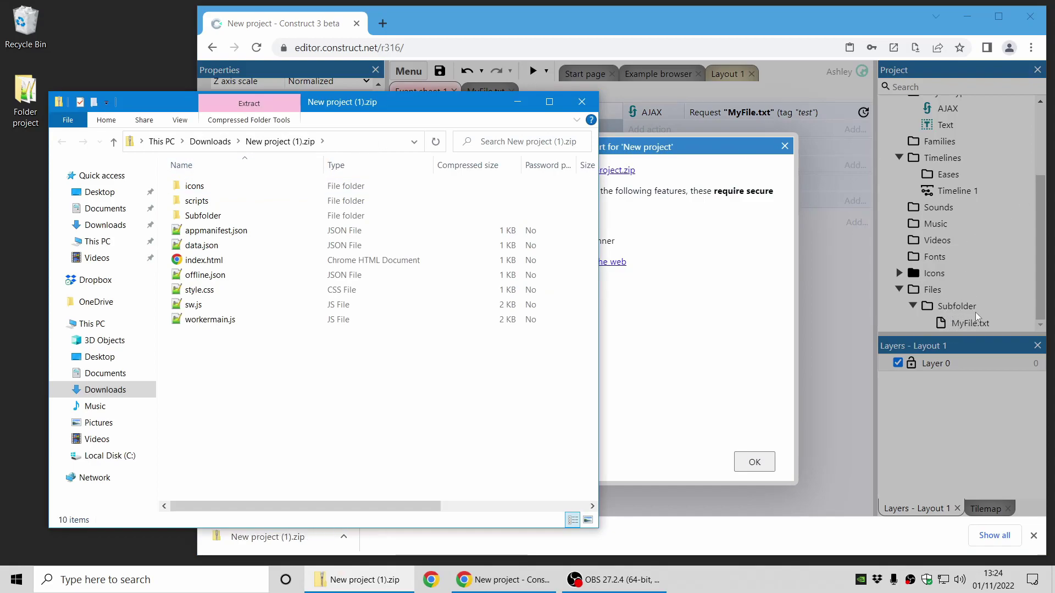
Step: Open the zip's Subfolder to find MyFile.txt, close Explorer, and dismiss the export report
double_click(263, 217)
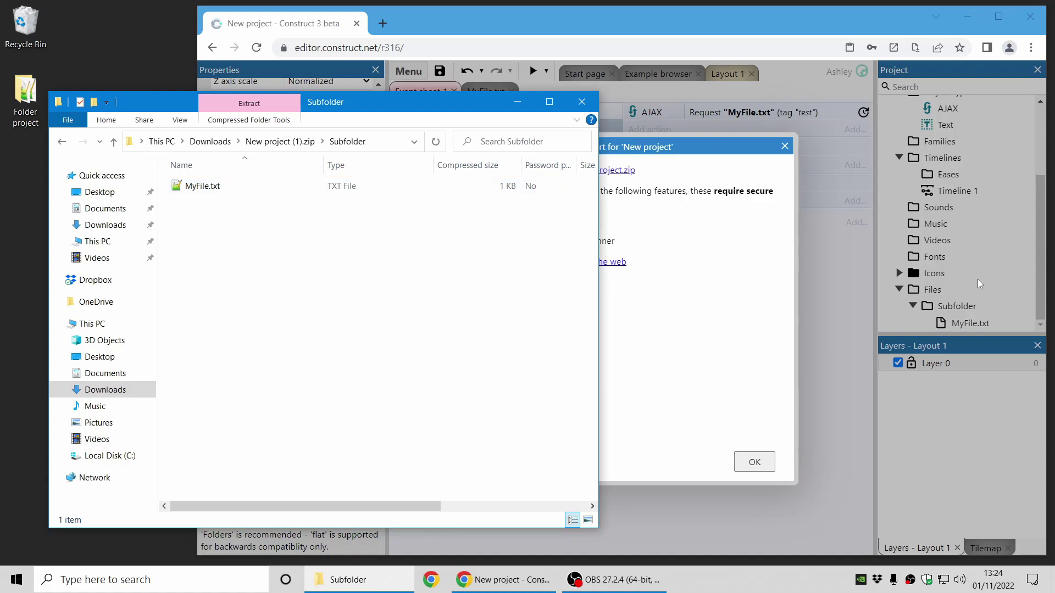
left_click(581, 101)
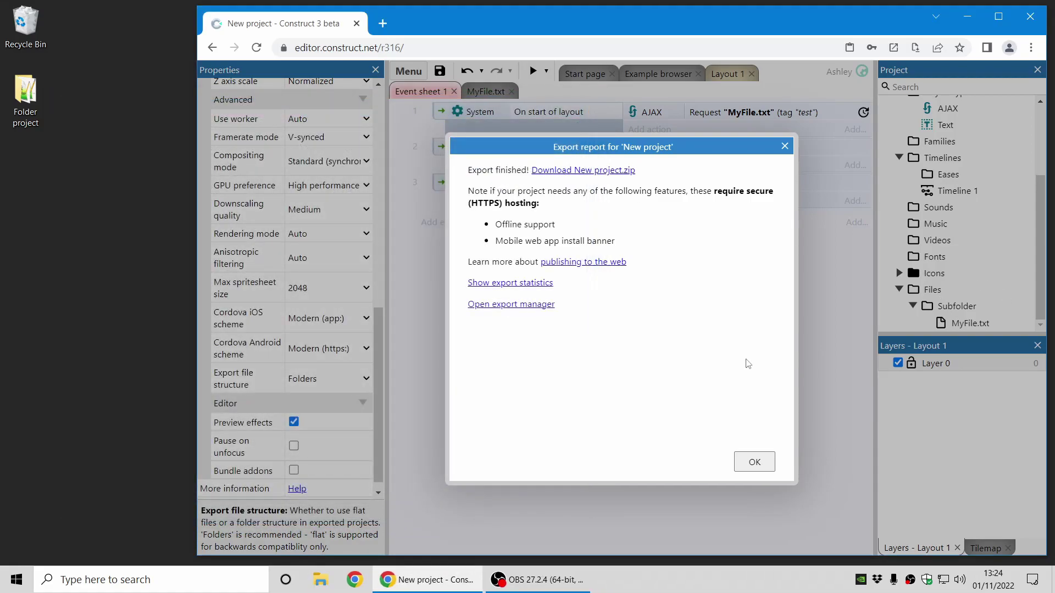
left_click(755, 463)
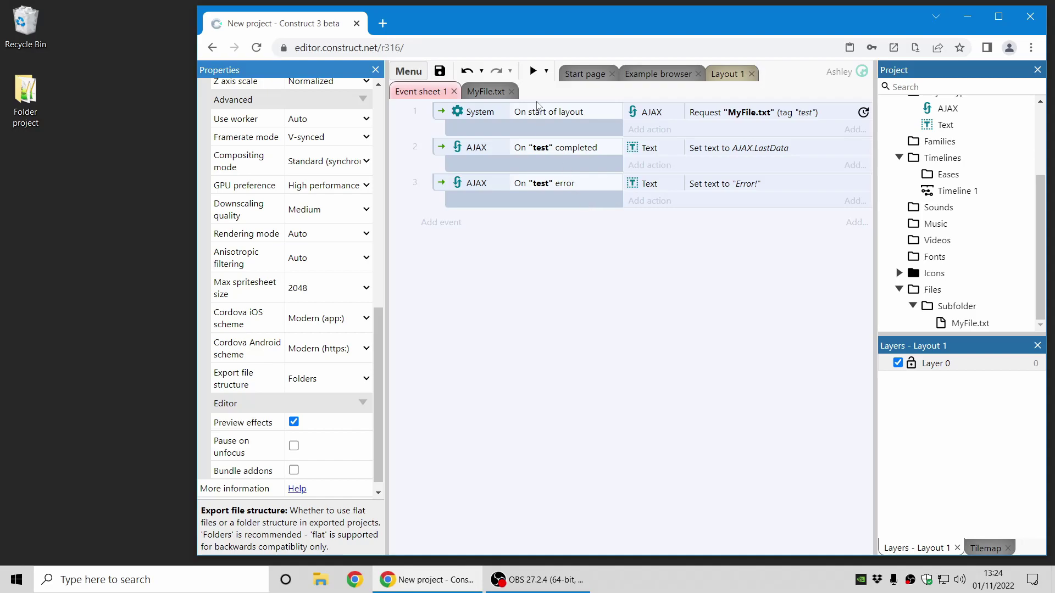
Step: Run a preview, which shows 'Error!' instead of the file's text, then close it
left_click(532, 70)
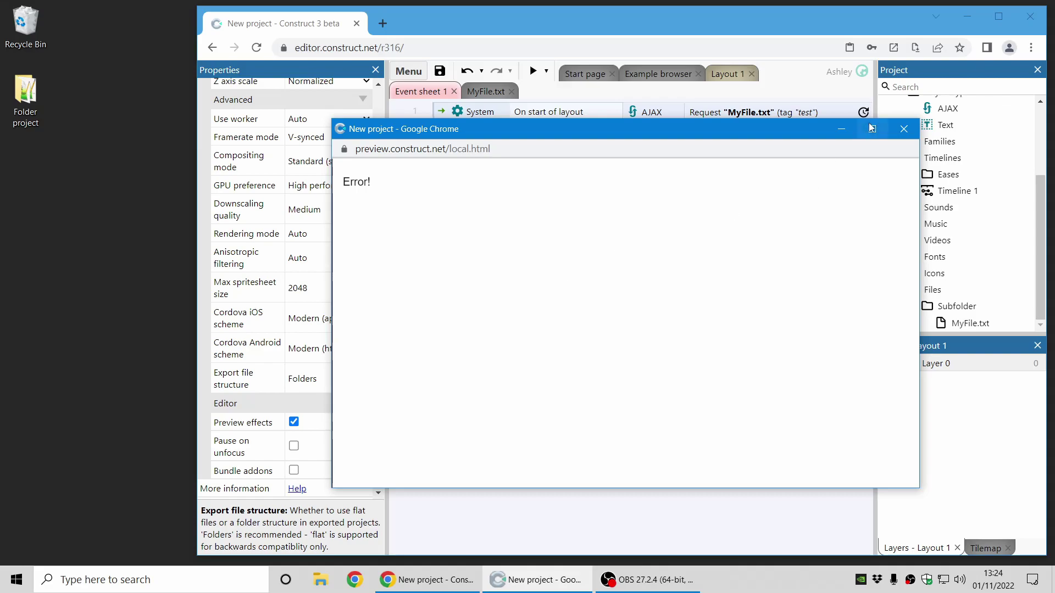
left_click(904, 128)
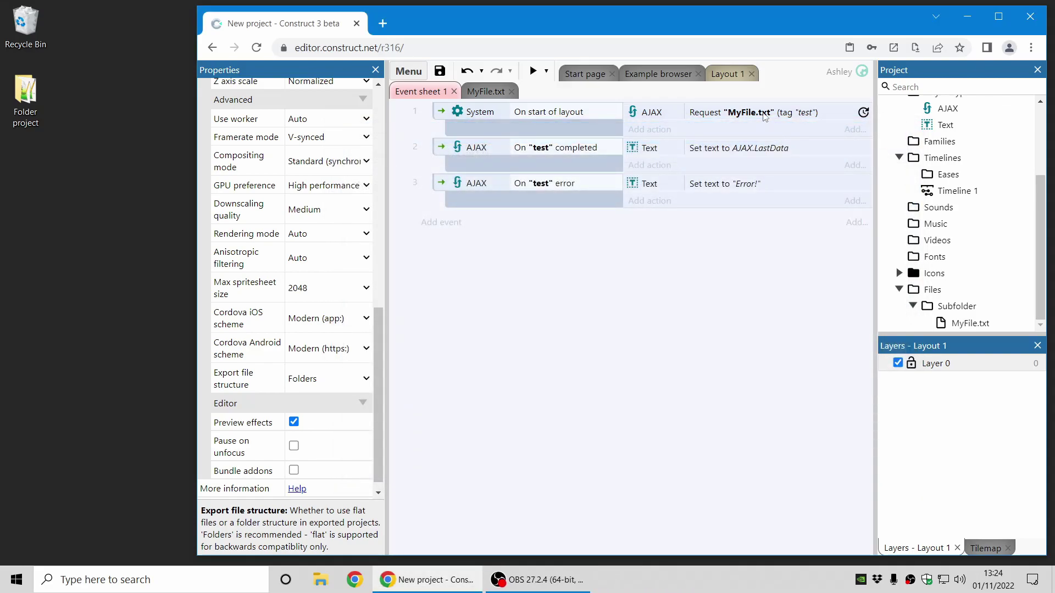
Step: Change the AJAX request URL to 'Subfolder/MyFile.txt' and preview to confirm Hello world appears
double_click(763, 115)
left_click(526, 305)
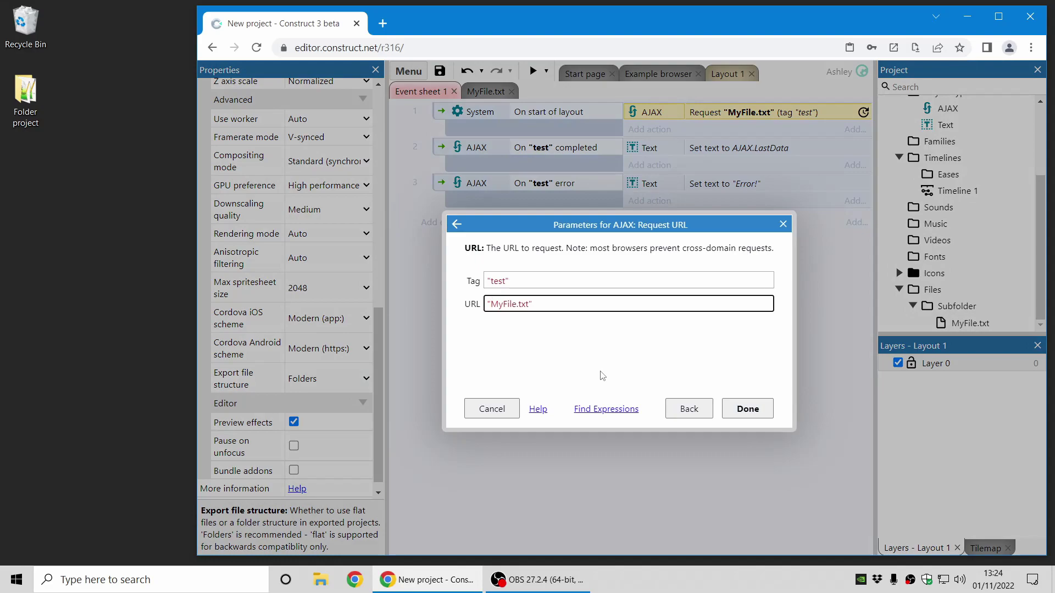
type("Subfolder/")
key("Return")
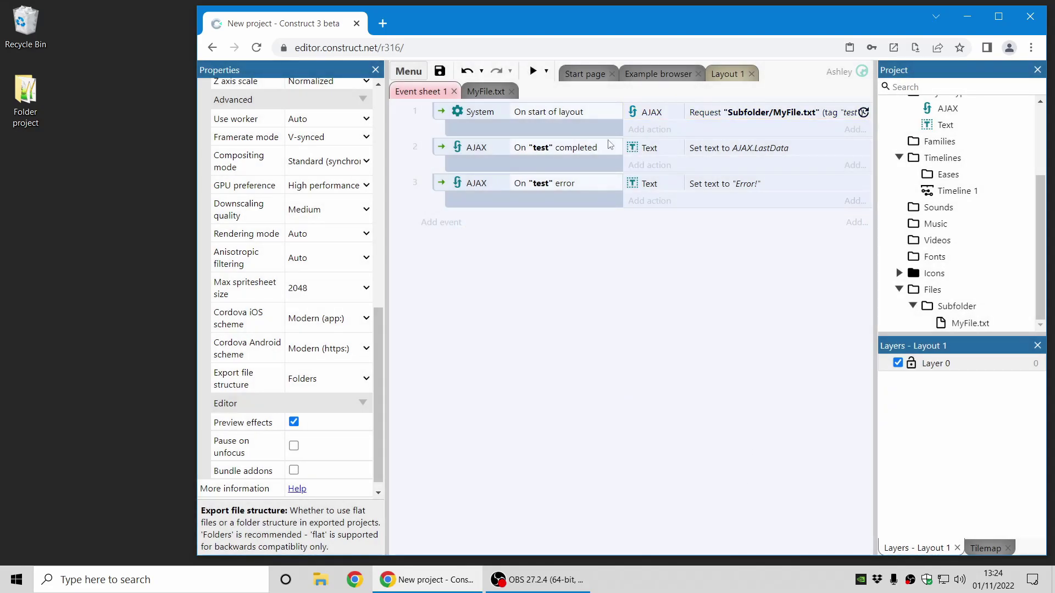
left_click(535, 73)
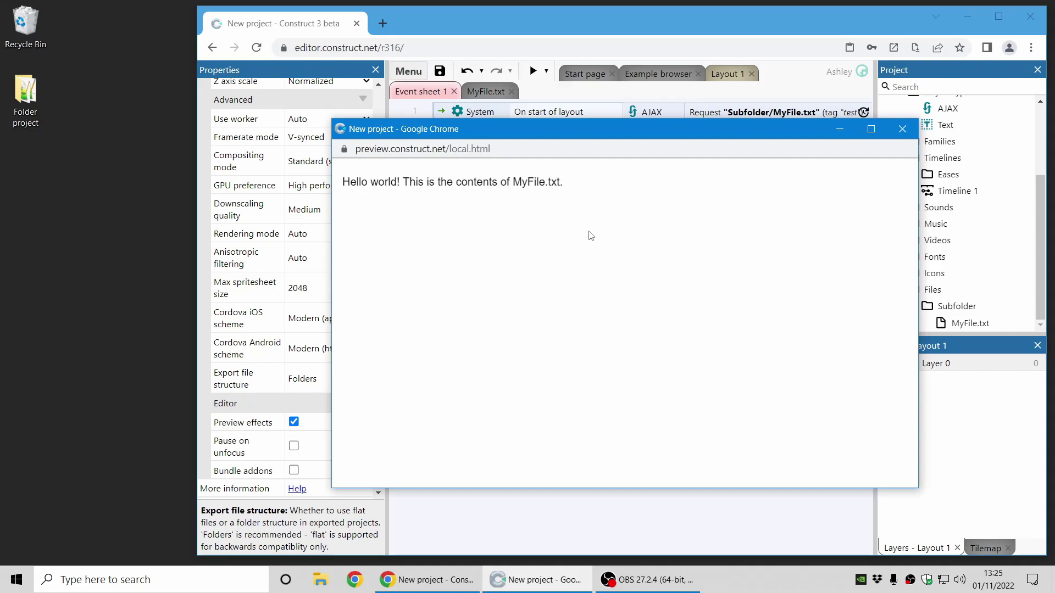
left_click(902, 130)
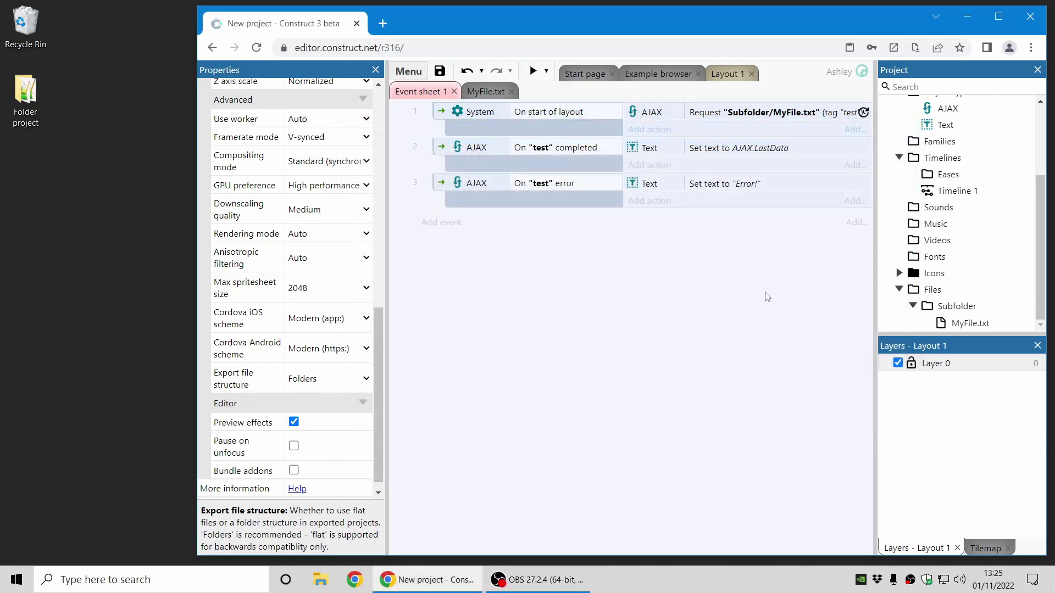
Step: Toggle the Export file structure to Flat and back to Folders
scroll(942, 296, "up", 2)
scroll(942, 295, "down", 2)
scroll(322, 290, "up", 10)
scroll(324, 330, "down", 10)
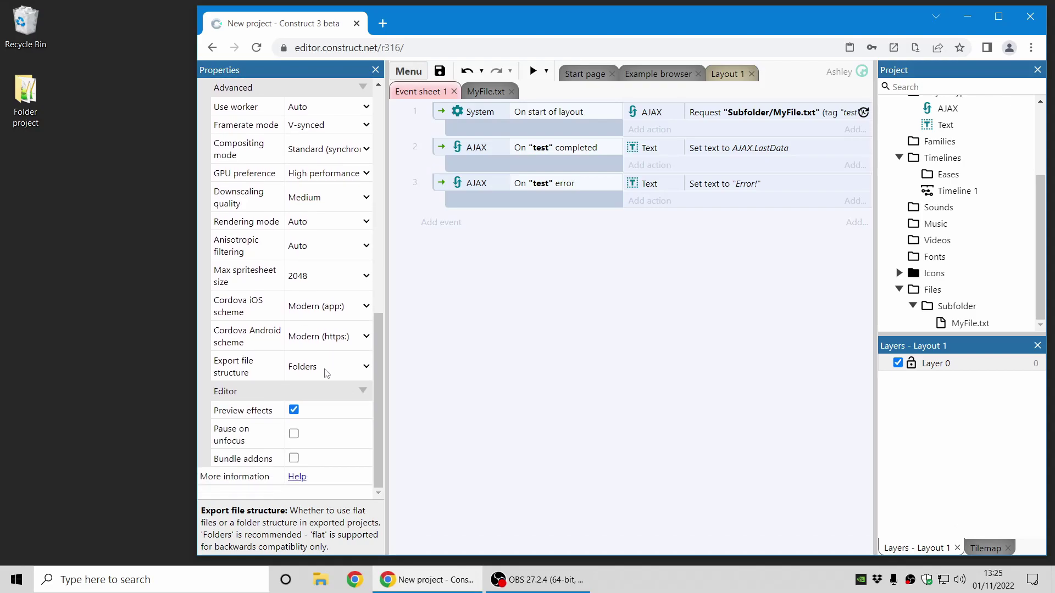
left_click(327, 374)
left_click(246, 381)
scroll(256, 295, "up", 3)
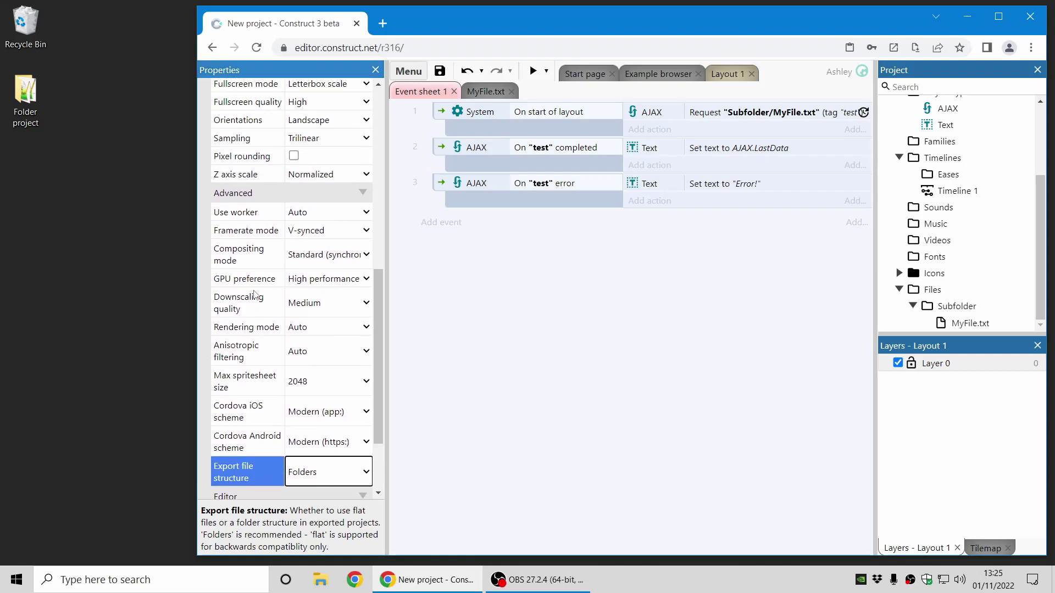
scroll(262, 258, "down", 3)
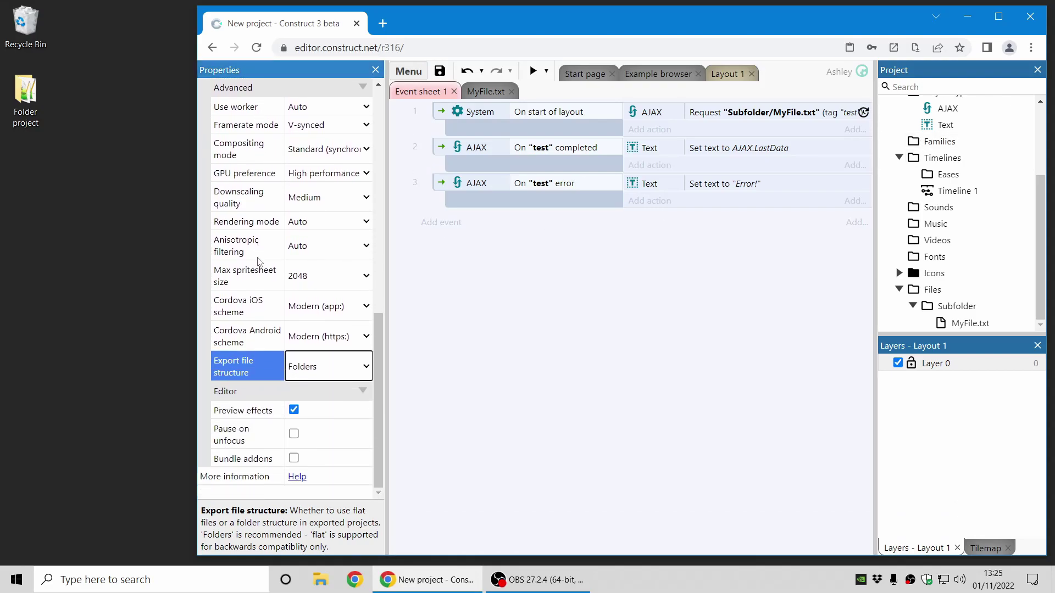
left_click(333, 369)
left_click(326, 386)
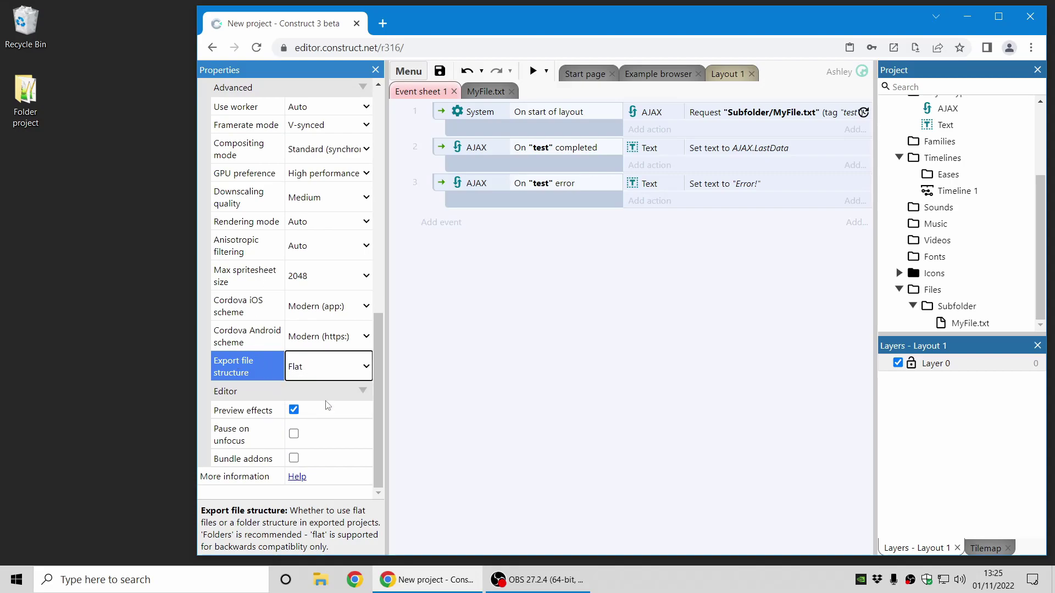
left_click(343, 374)
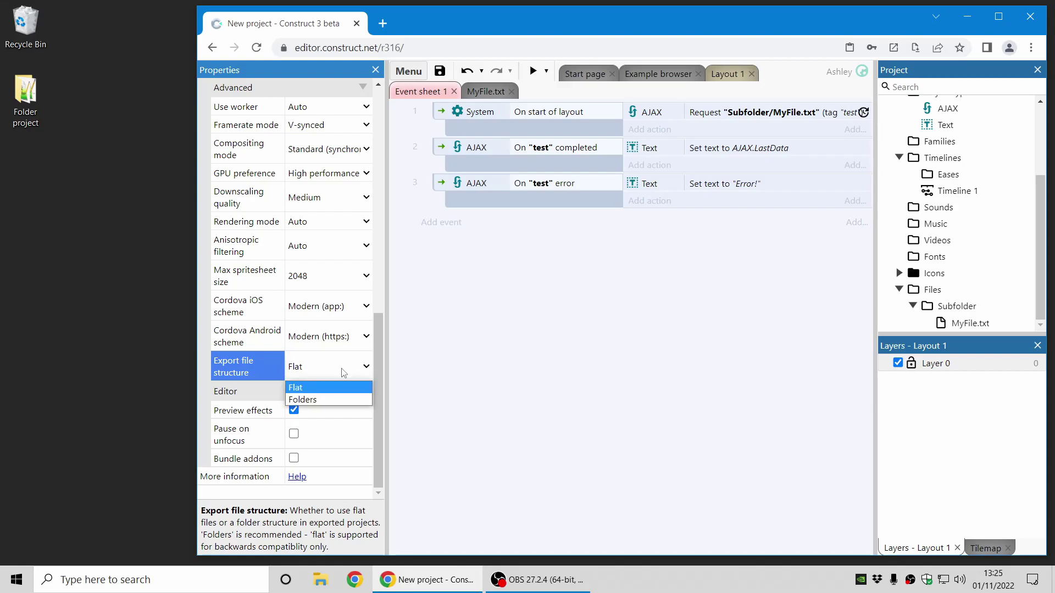
left_click(332, 401)
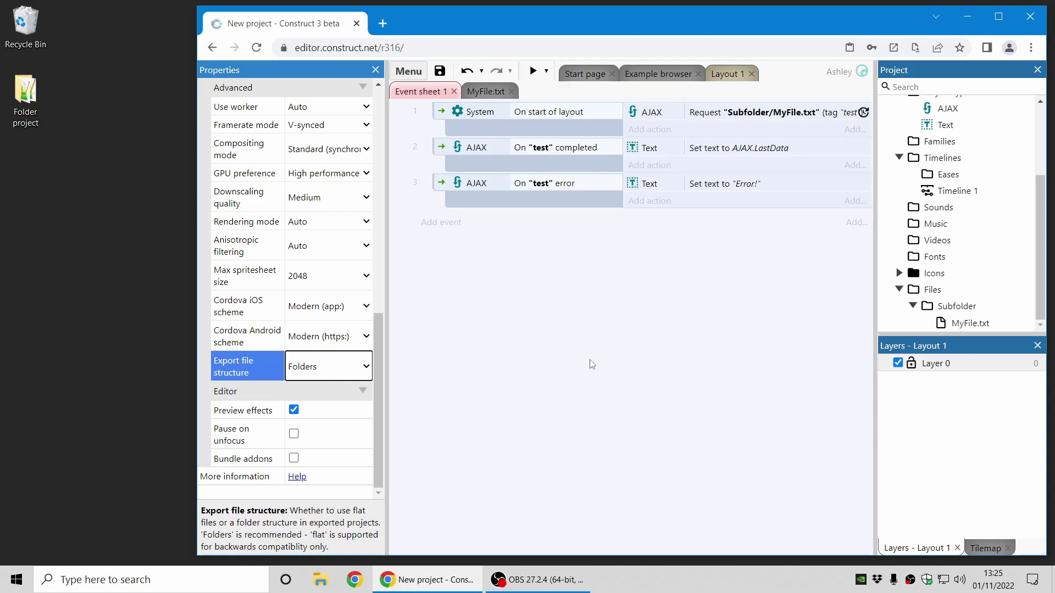
scroll(910, 142, "up", 3)
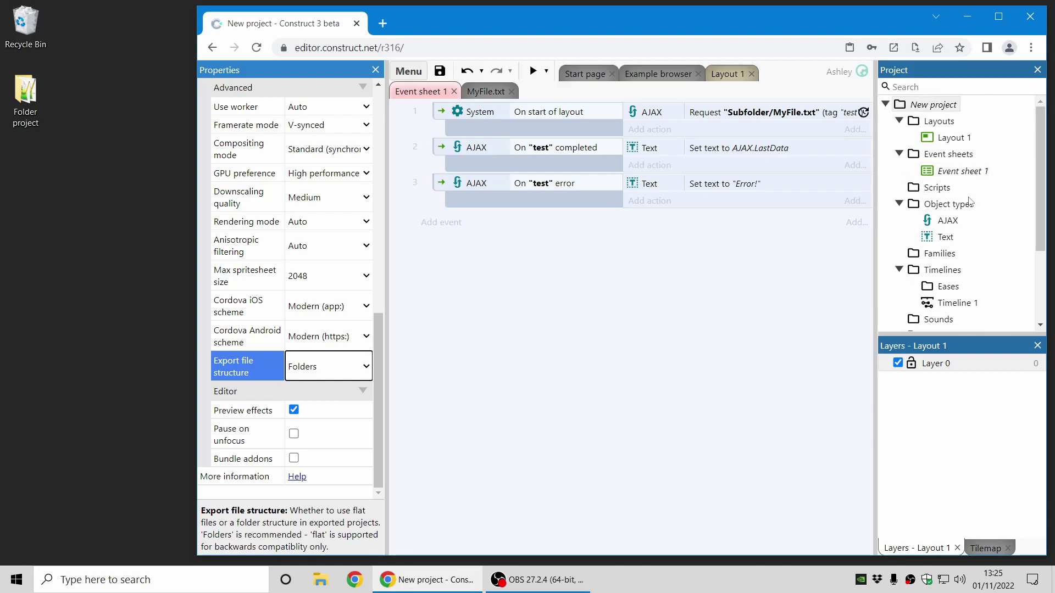
scroll(971, 203, "down", 3)
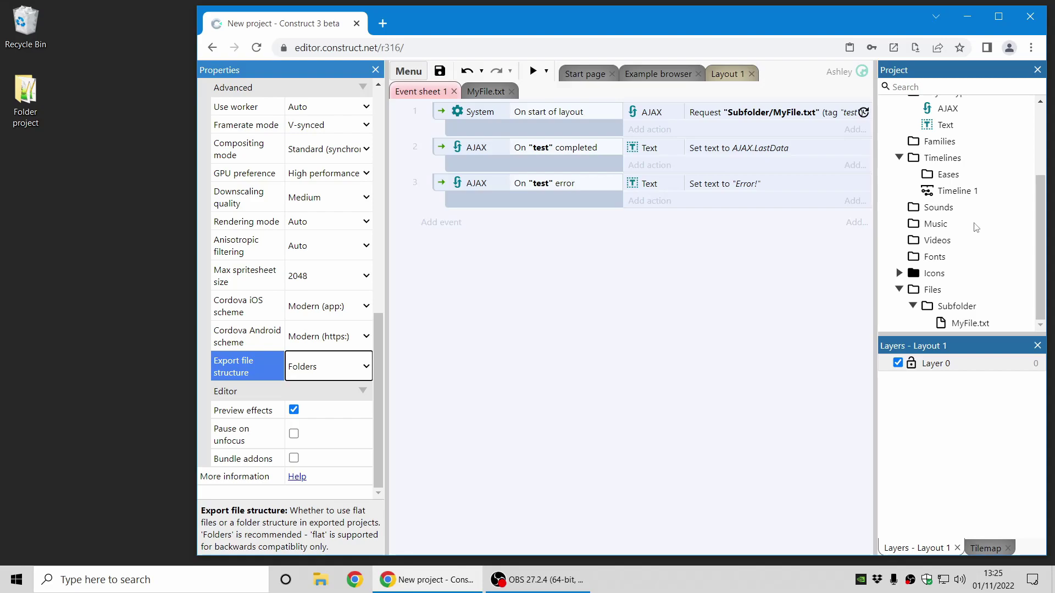
scroll(976, 227, "up", 5)
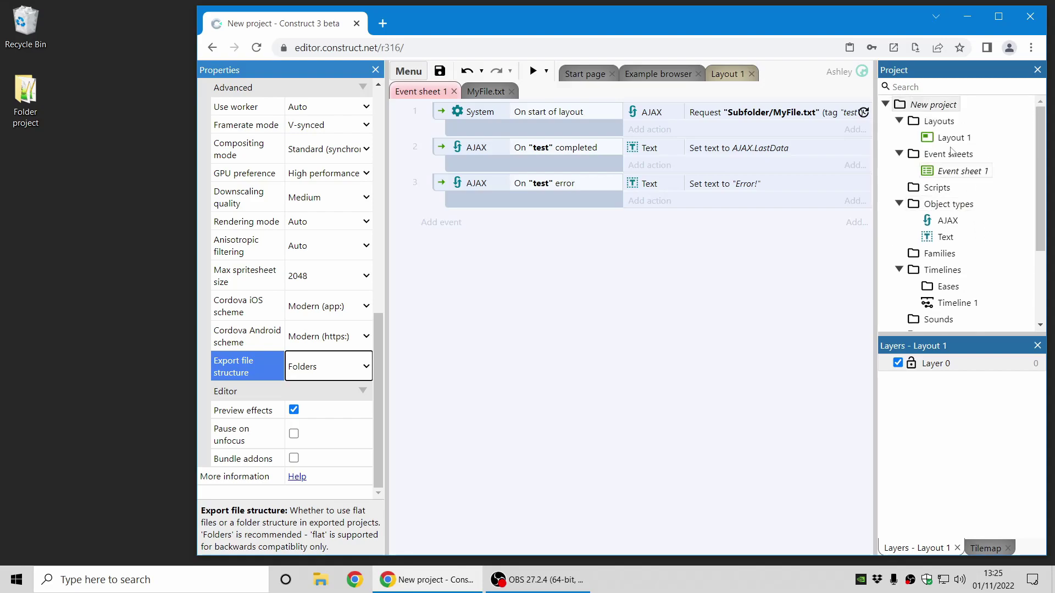
Step: Close the project without saving and open the Ghost Shooter example
right_click(938, 106)
left_click(993, 256)
left_click(649, 341)
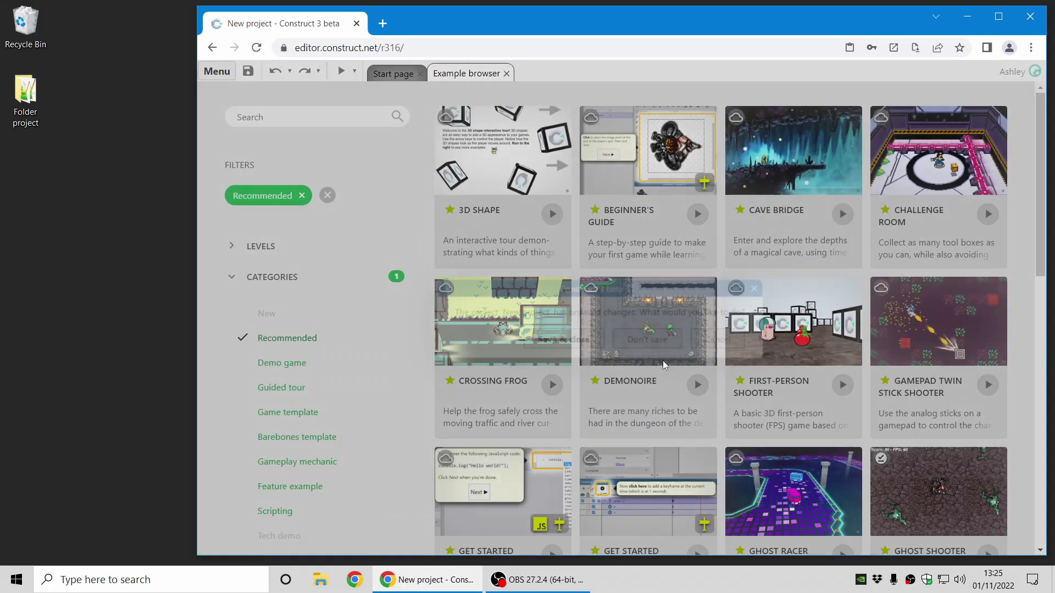
left_click(946, 511)
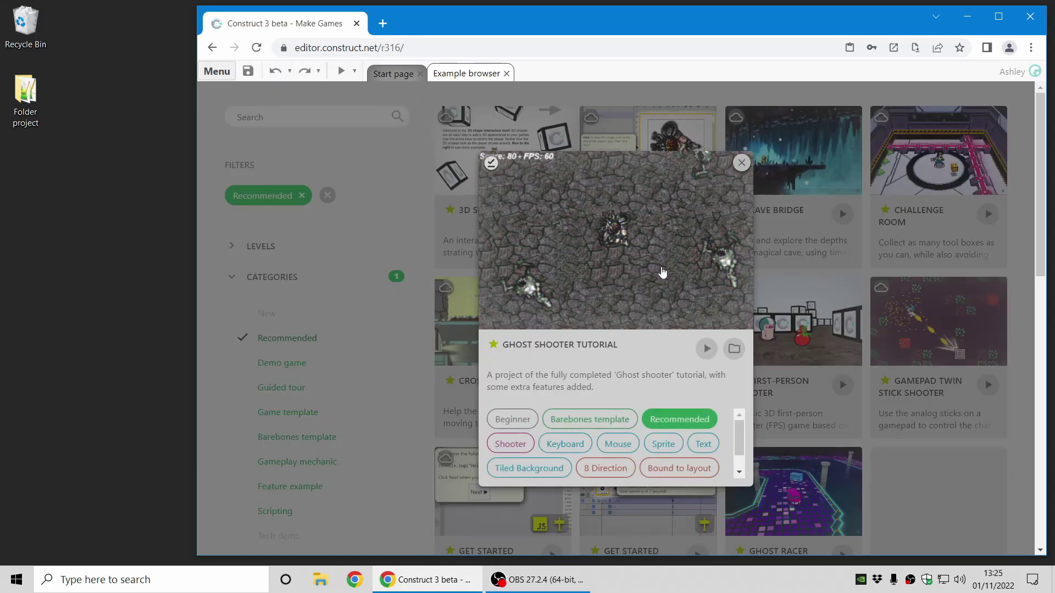
left_click(675, 244)
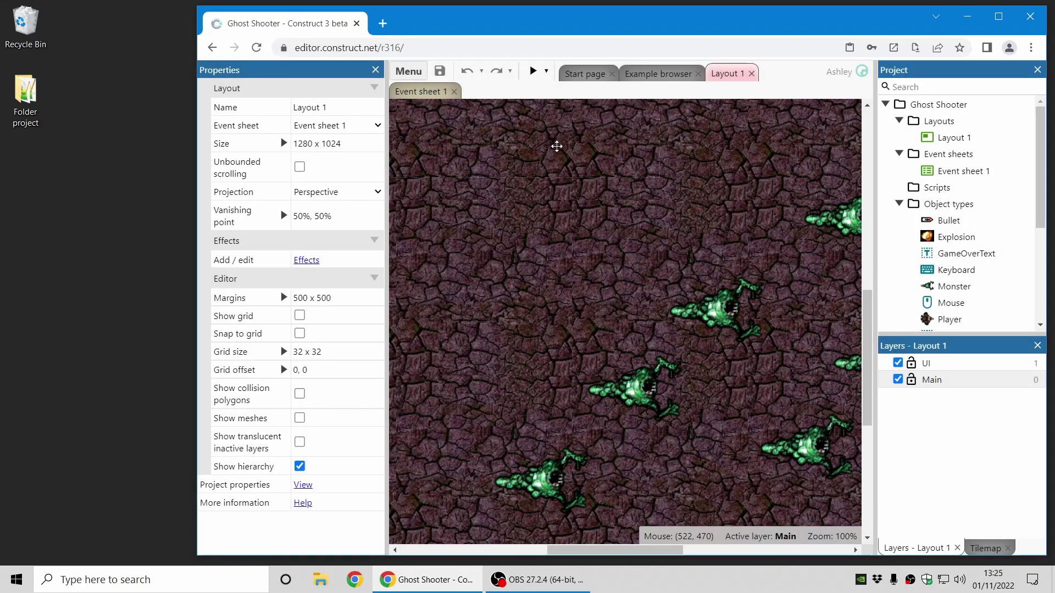
Step: Add Monster instance variable SomeVariable with Show in Properties Bar unticked, leaving only health visible
left_click(686, 268)
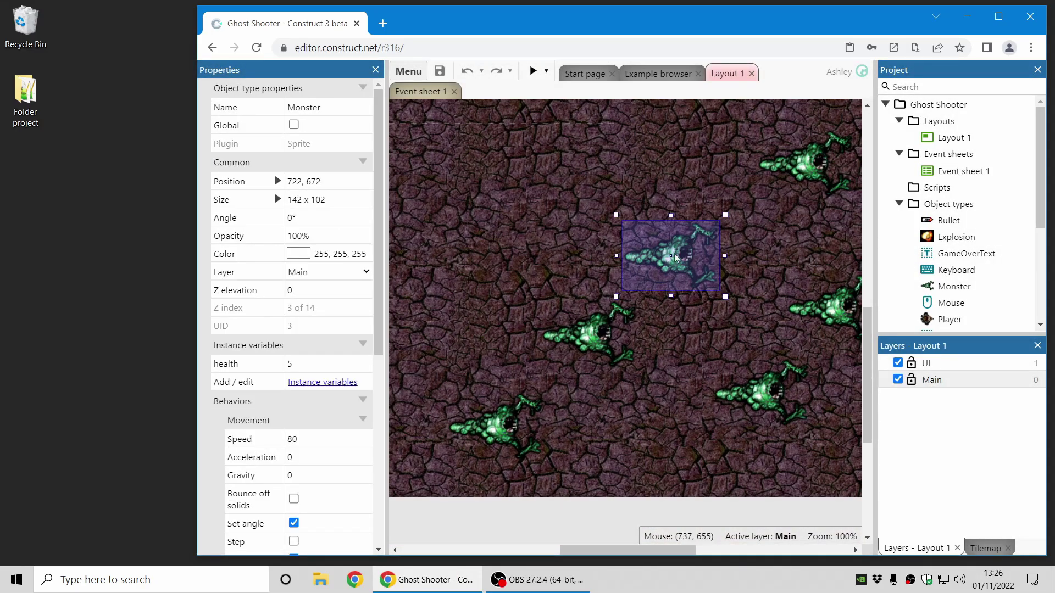
left_click(328, 387)
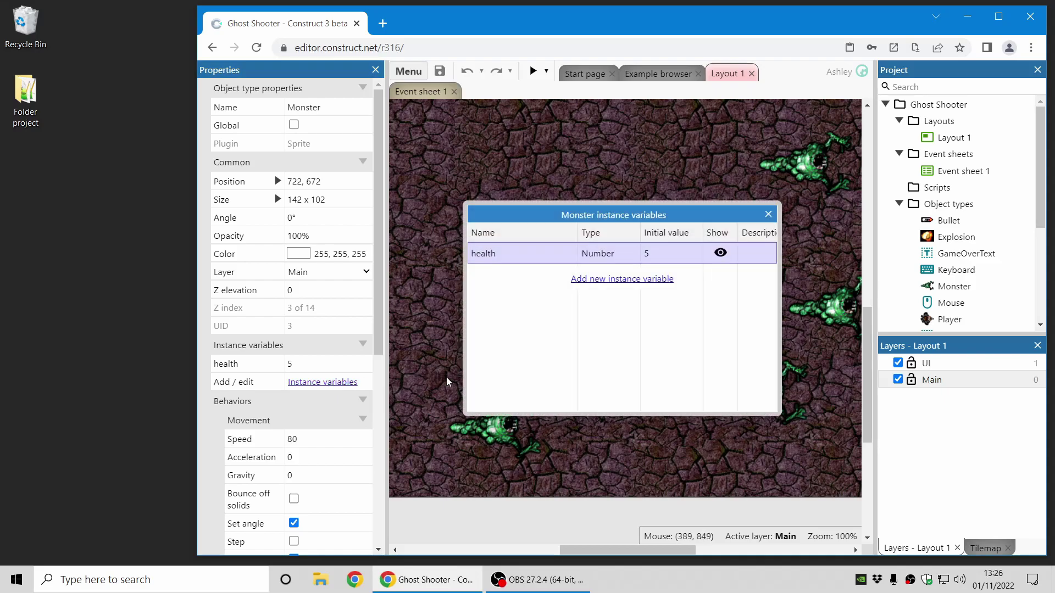
left_click(632, 280)
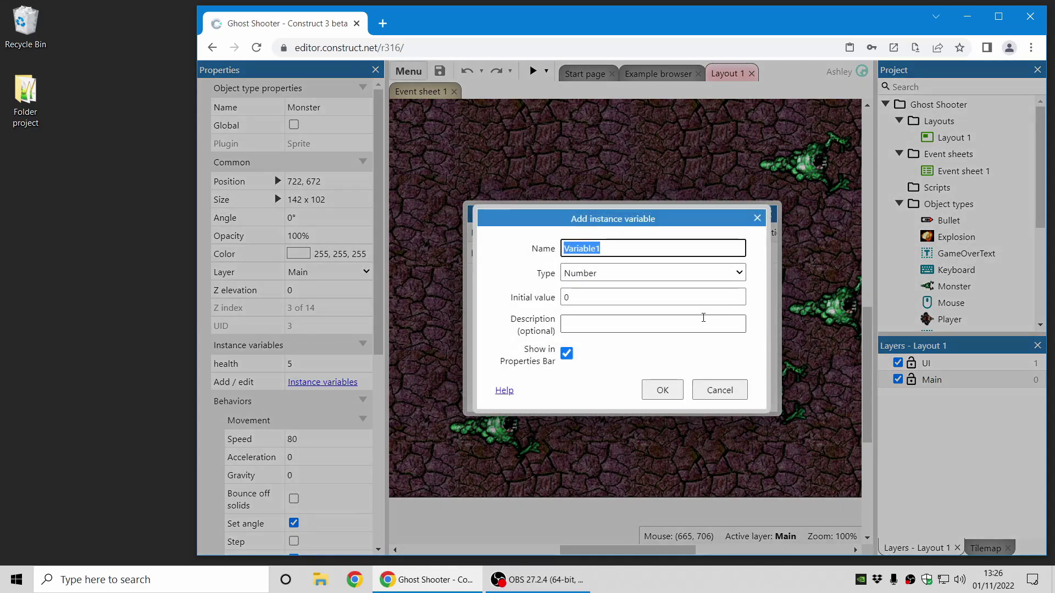
type("SomeVariable")
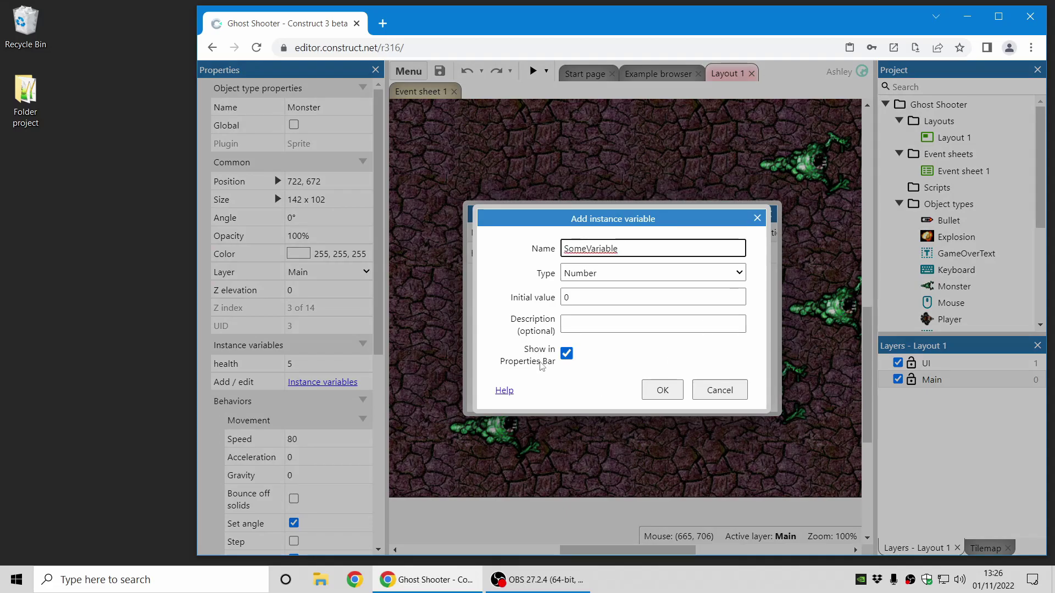
left_click(543, 366)
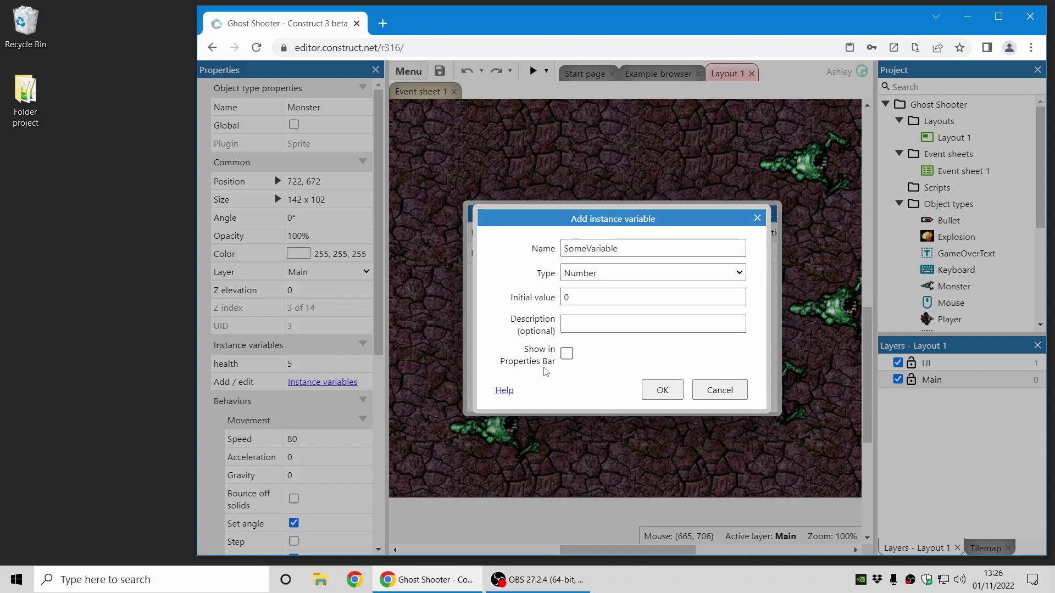
left_click(663, 392)
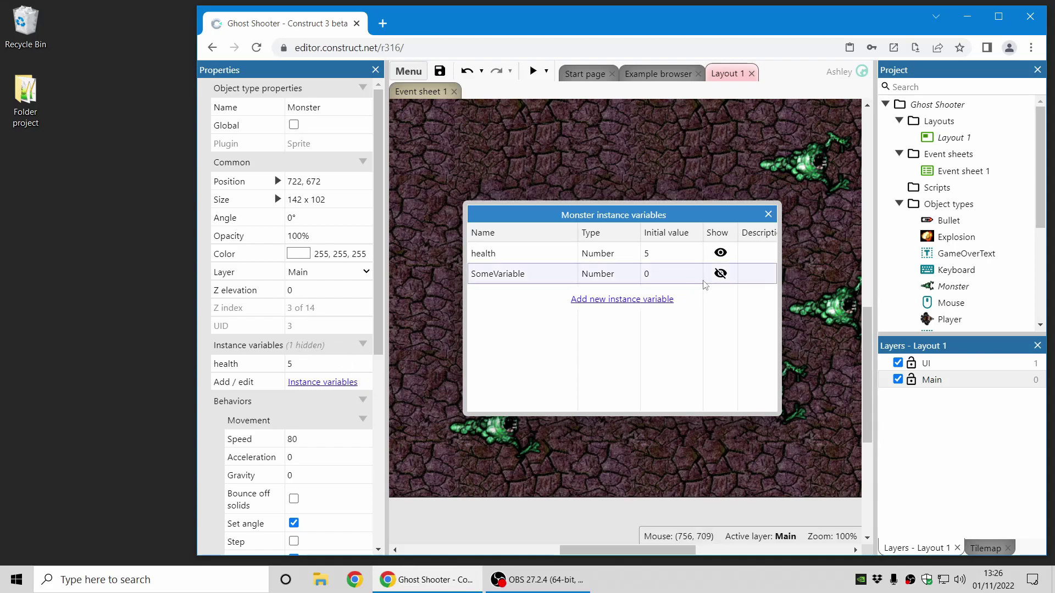
left_click(720, 274)
left_click(720, 274)
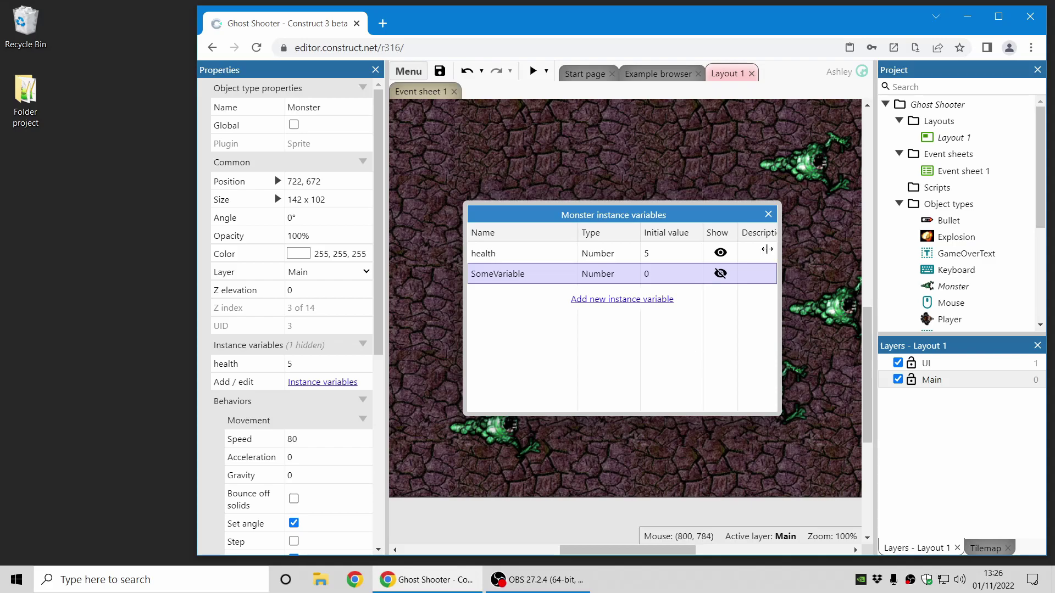
left_click(768, 215)
Step: In Event sheet 1, add a Monster 'Set SomeVariable to 0' action to the start-of-layout event
left_click(810, 169)
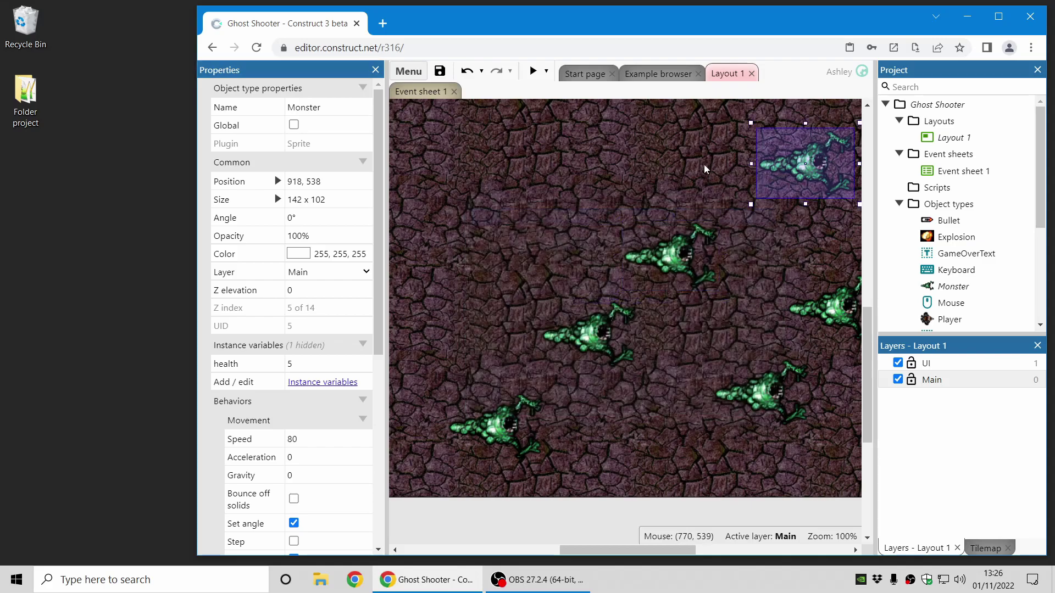
middle_click_drag(809, 169, 607, 259)
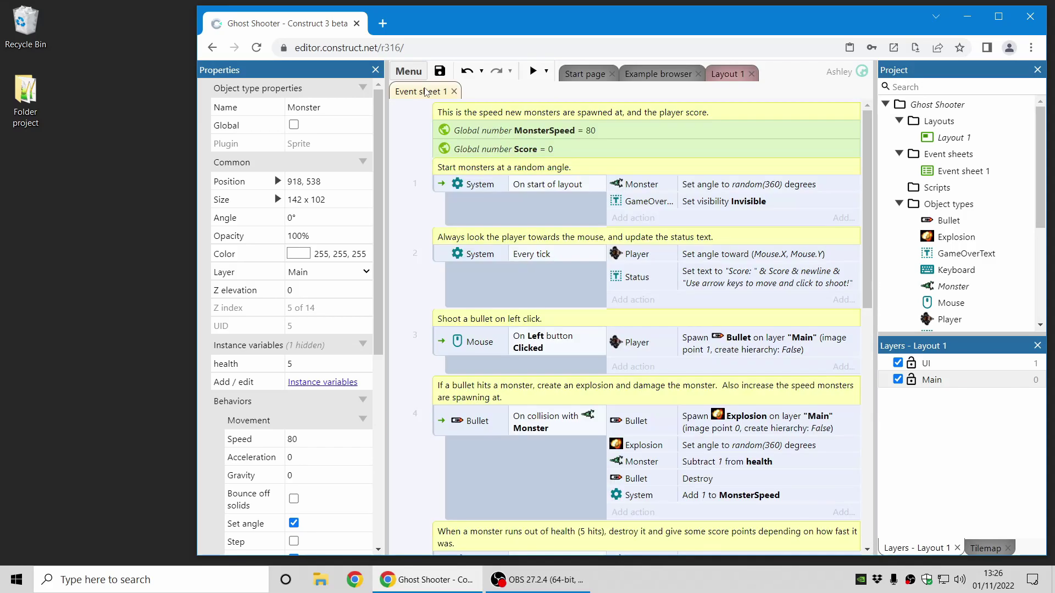
left_click(426, 92)
left_click(649, 219)
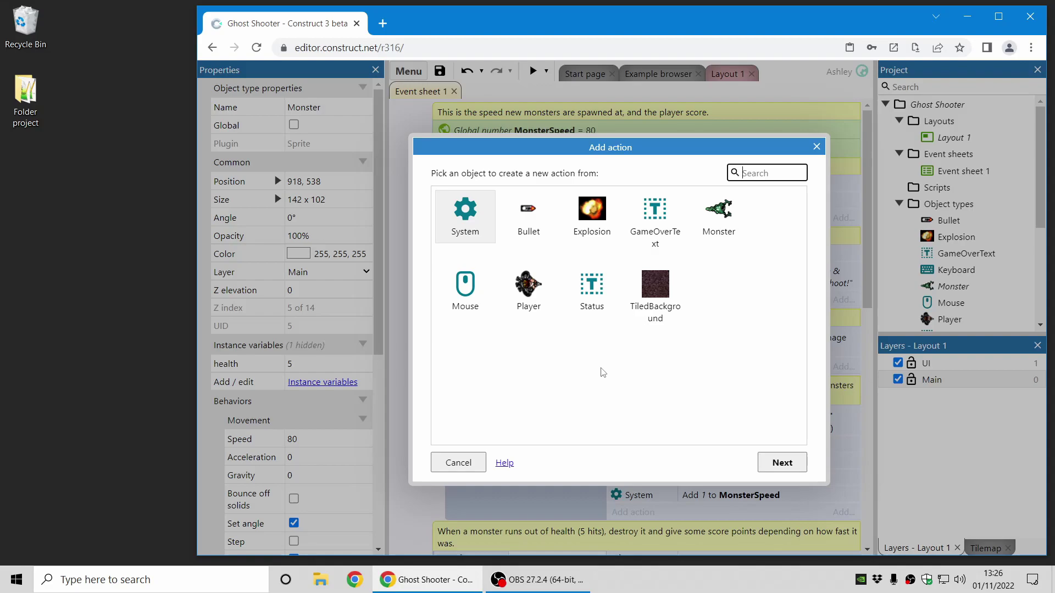
double_click(720, 219)
scroll(555, 342, "down", 6)
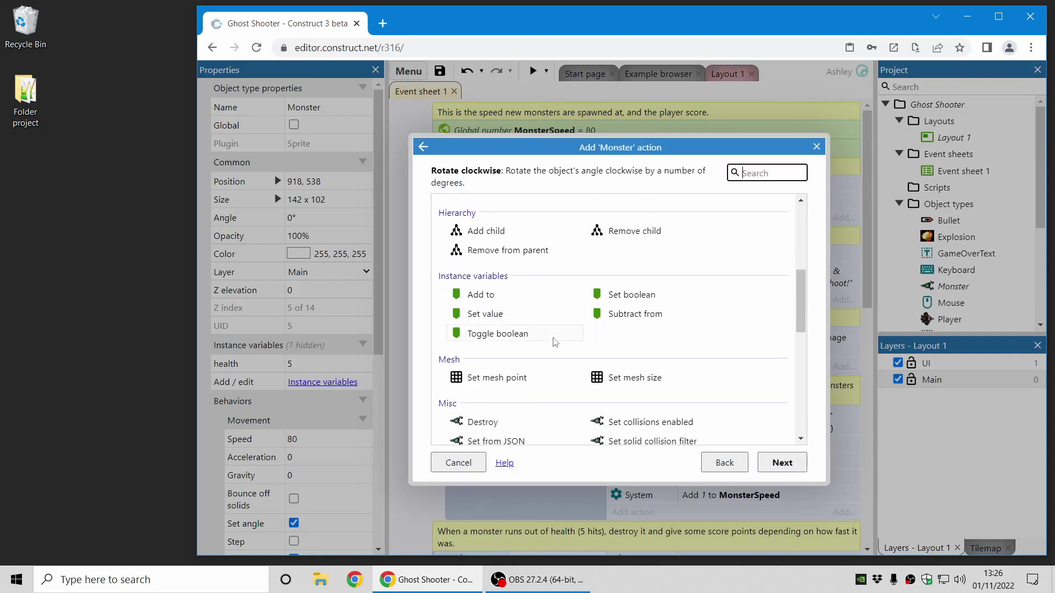
double_click(485, 299)
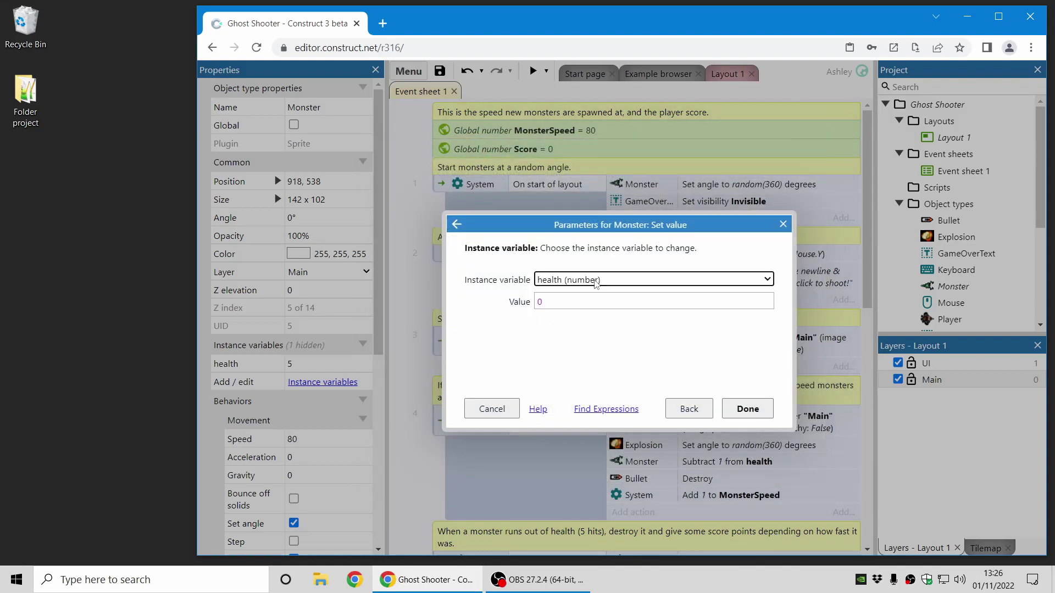
left_click(596, 280)
left_click(603, 305)
left_click(747, 409)
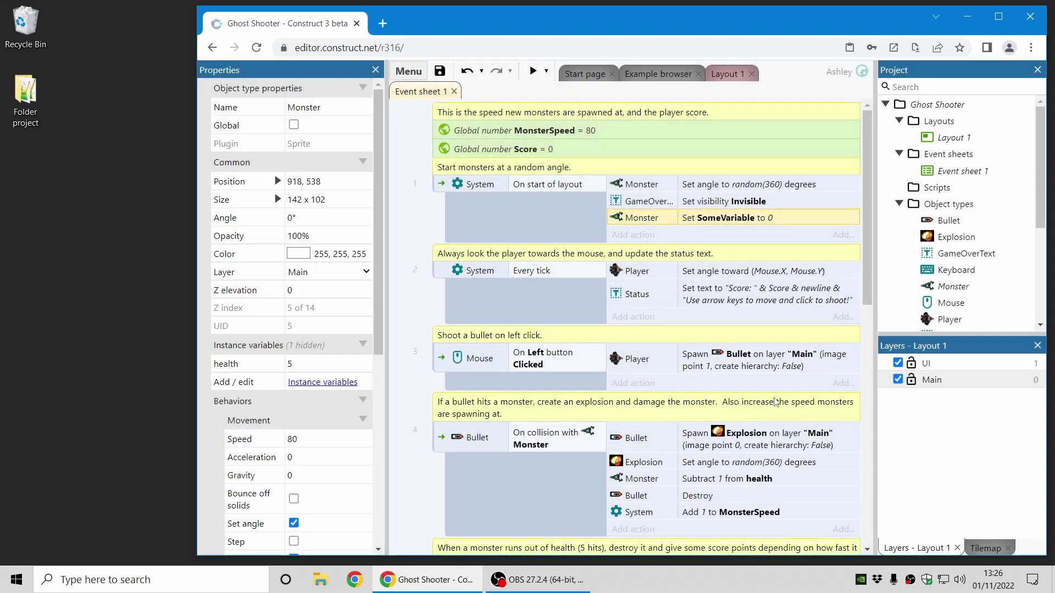
right_click(928, 105)
Step: Close Ghost Shooter choosing Don't save, then dismiss the example's details popup
left_click(967, 247)
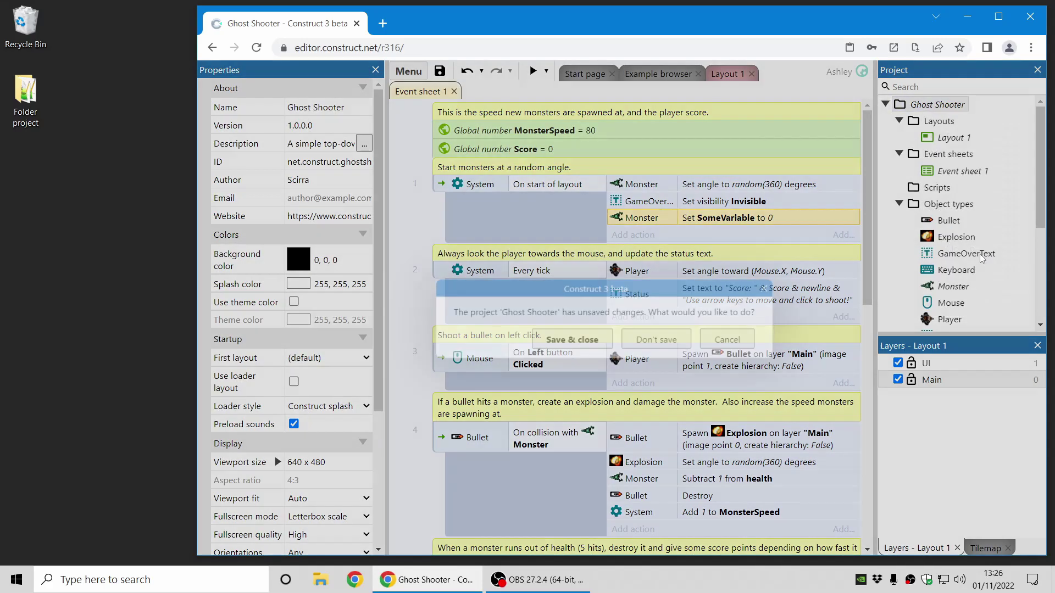
left_click(654, 339)
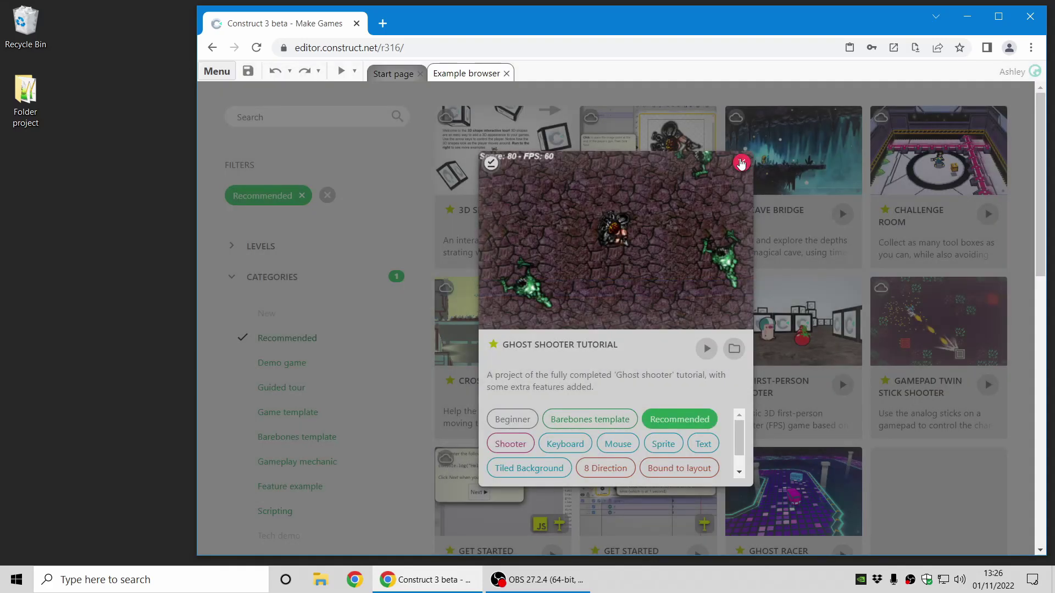
left_click(421, 276)
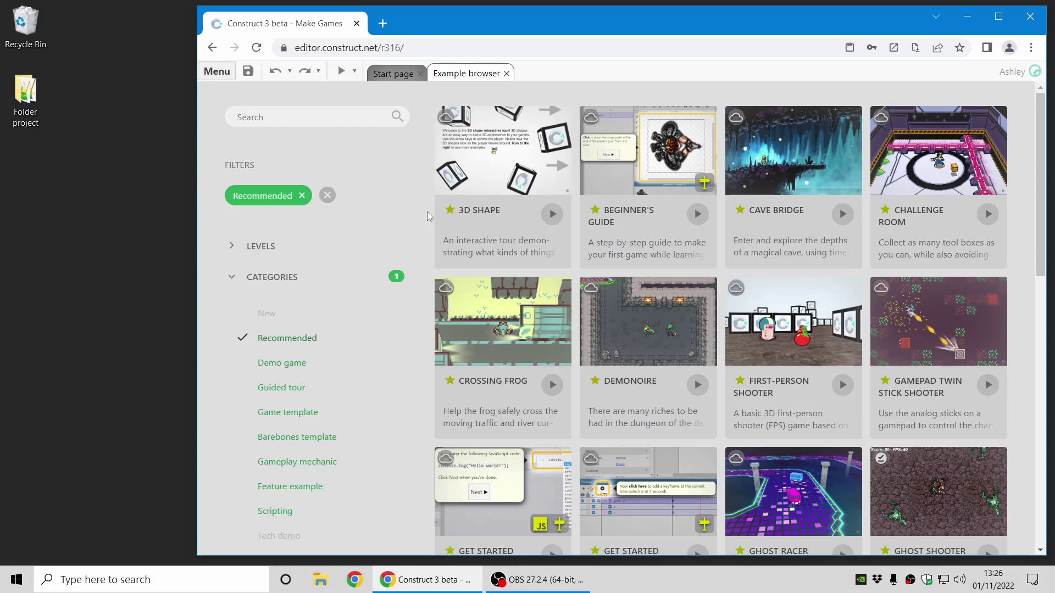